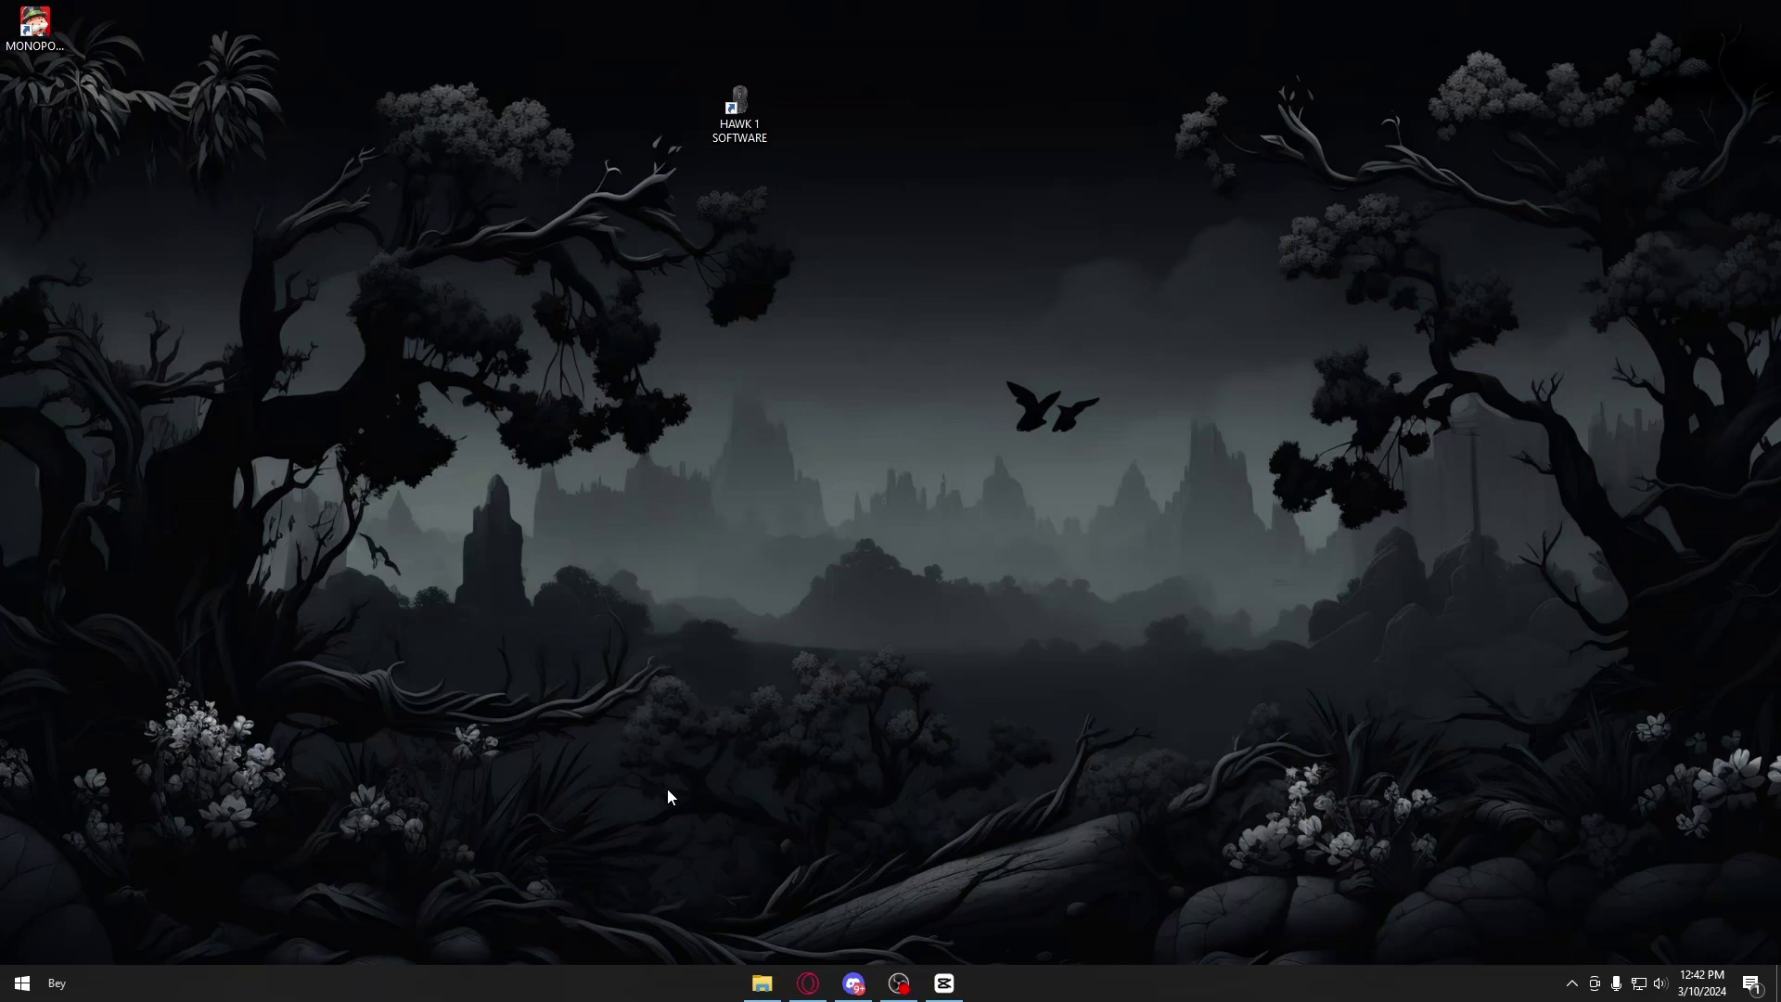
# - Open the VALORANT game page from My Games in Riot Client, then close the launcher window
pyautogui.click(1572, 983)
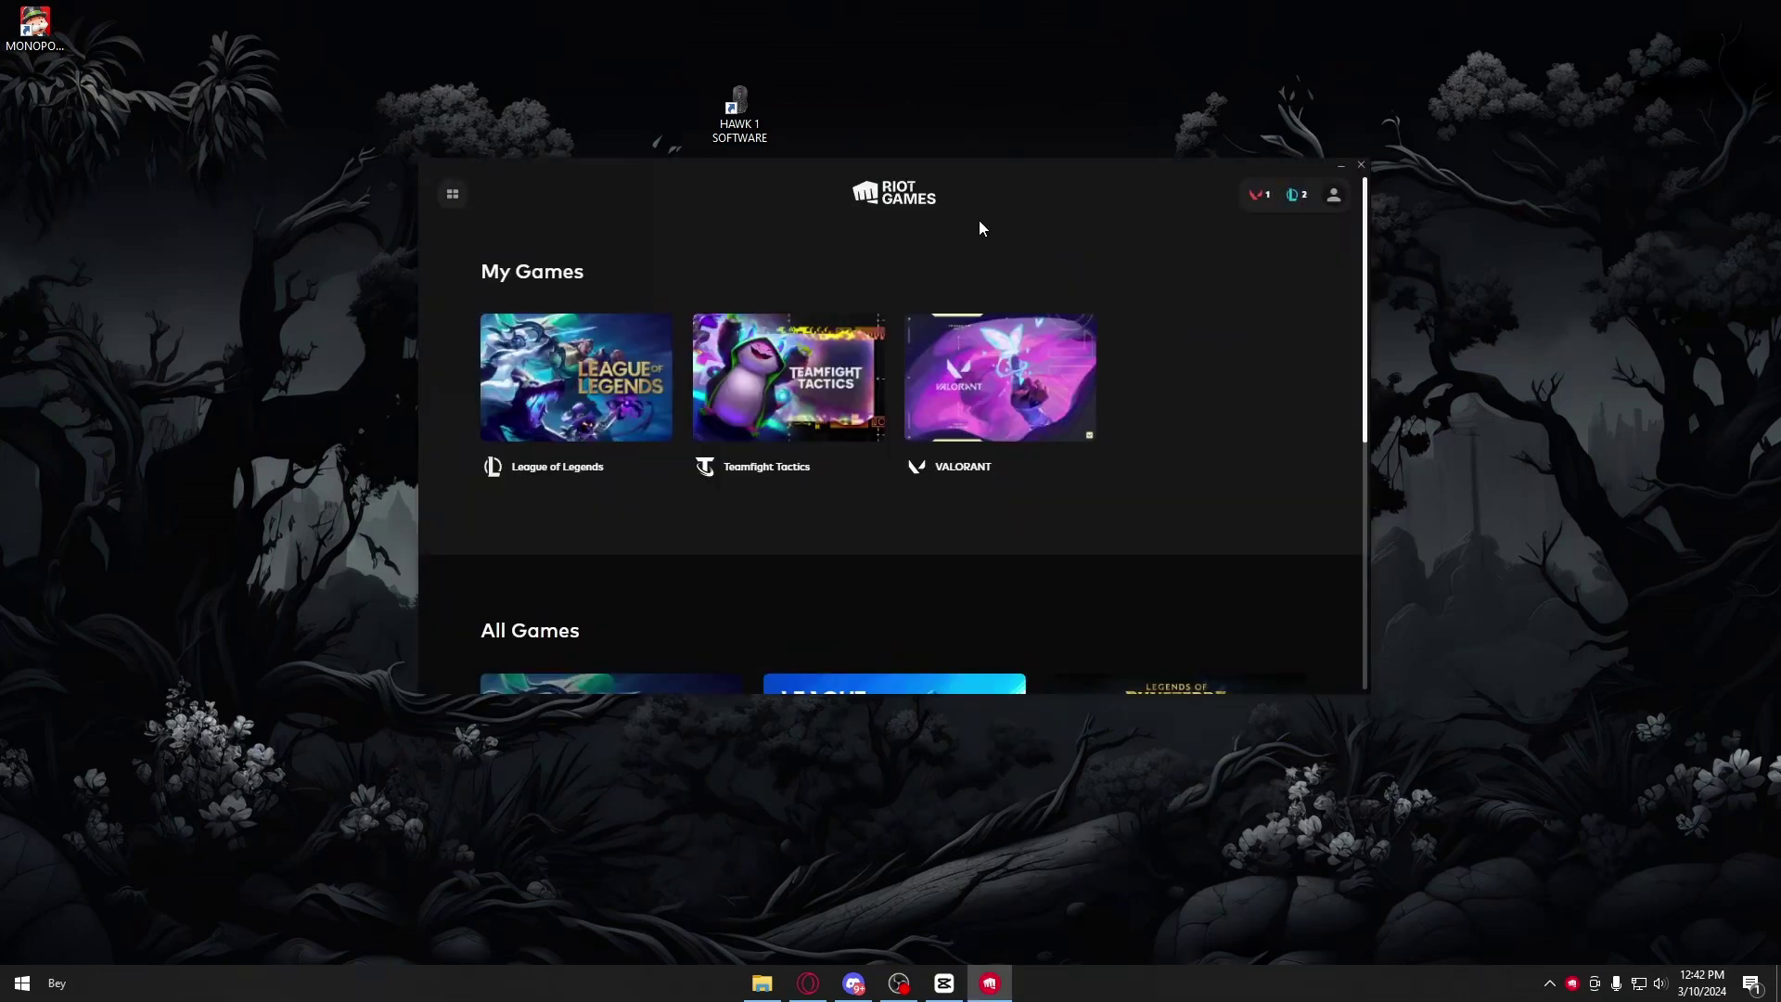
pyautogui.click(1049, 404)
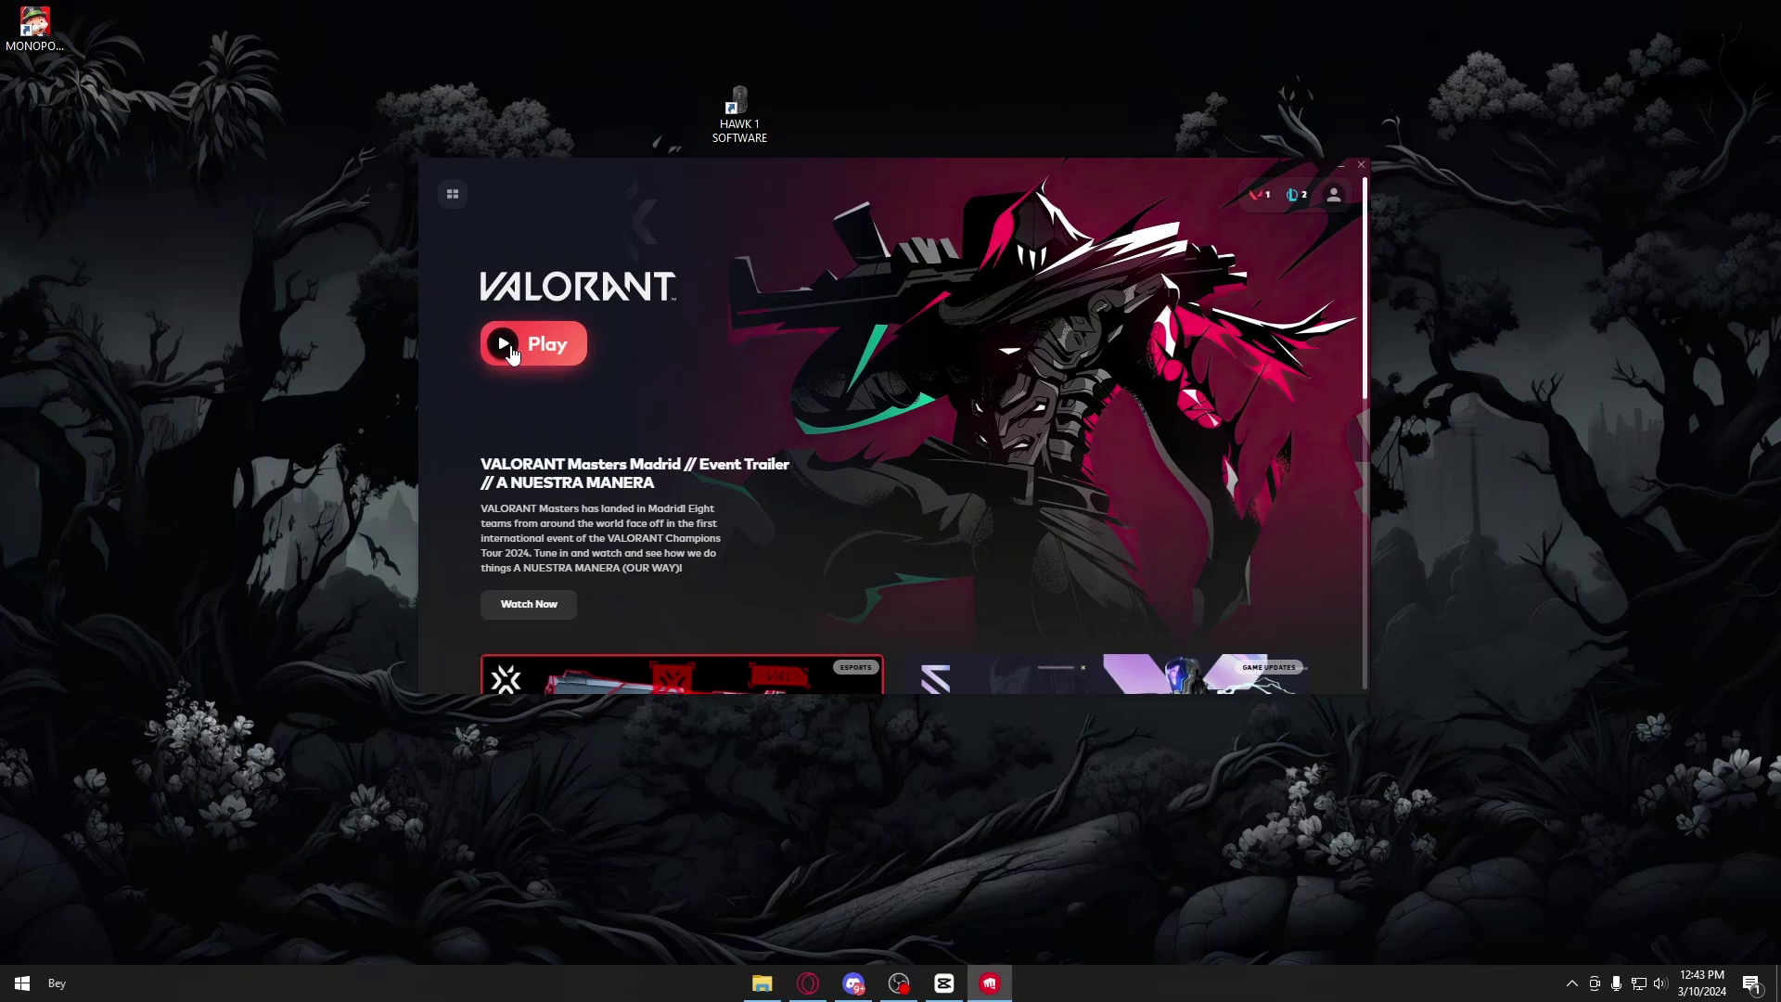
pyautogui.click(1361, 165)
# - Exit Riot Client from its tray icon so it stops running in the background
pyautogui.click(1572, 983)
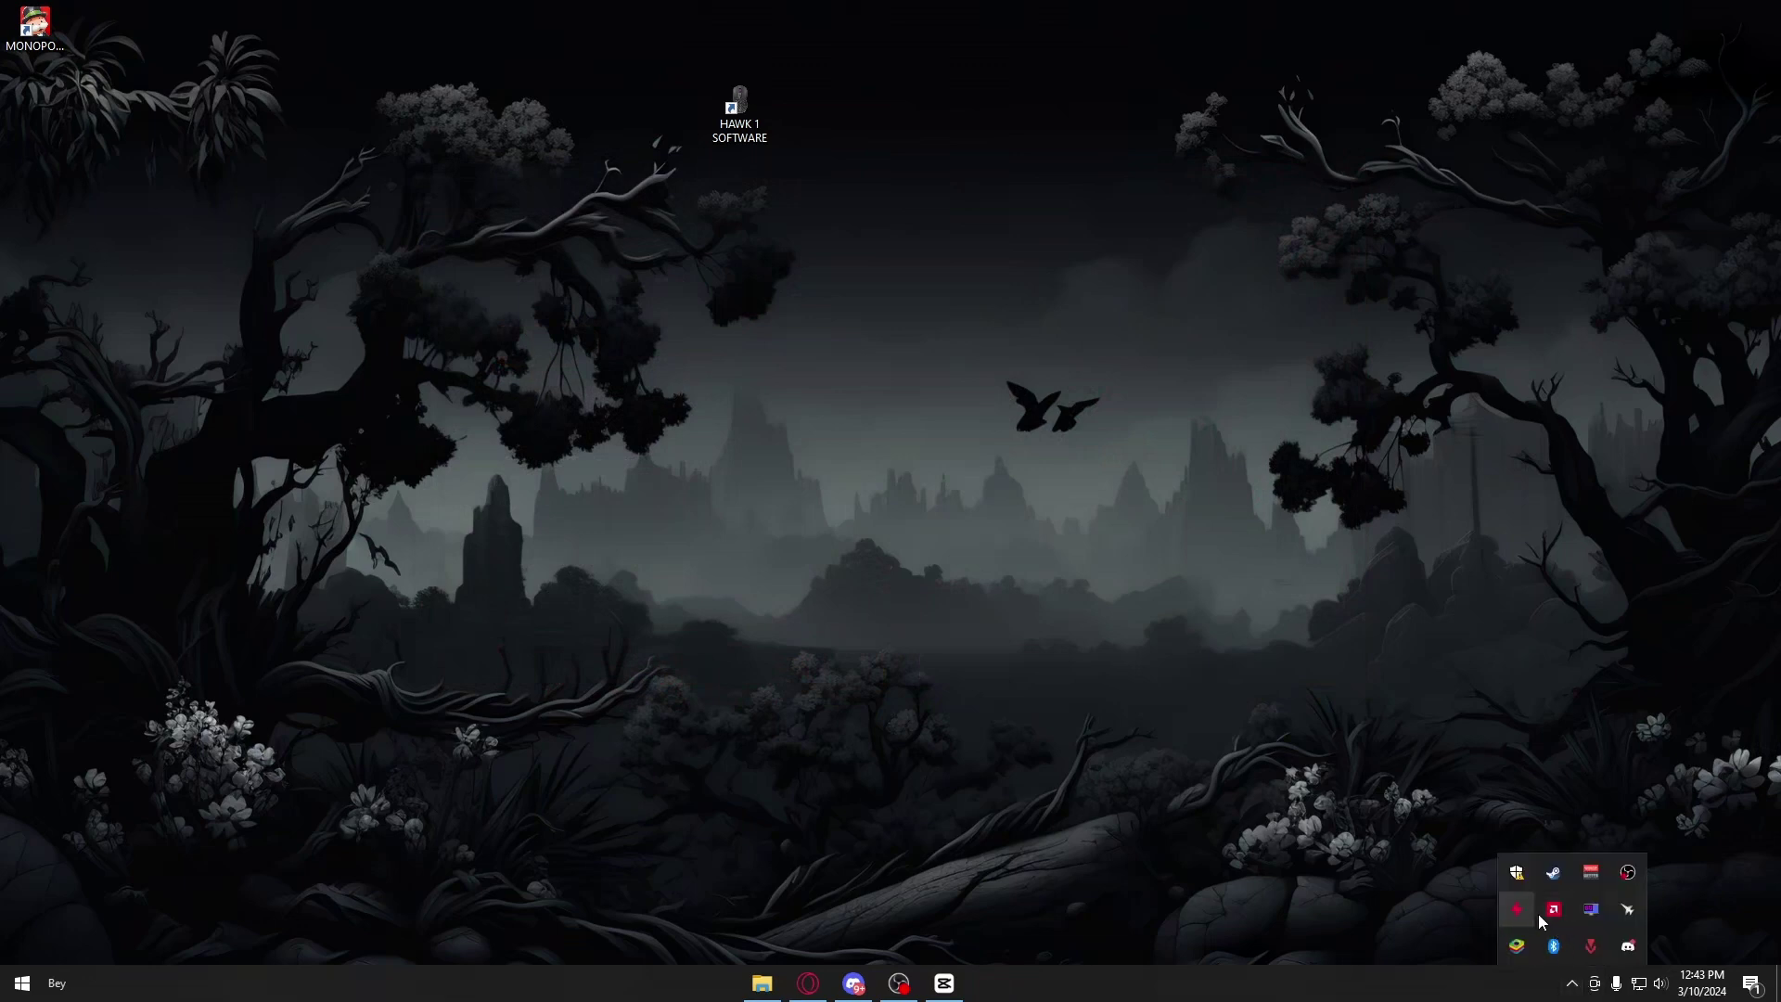
pyautogui.rightClick(1589, 914)
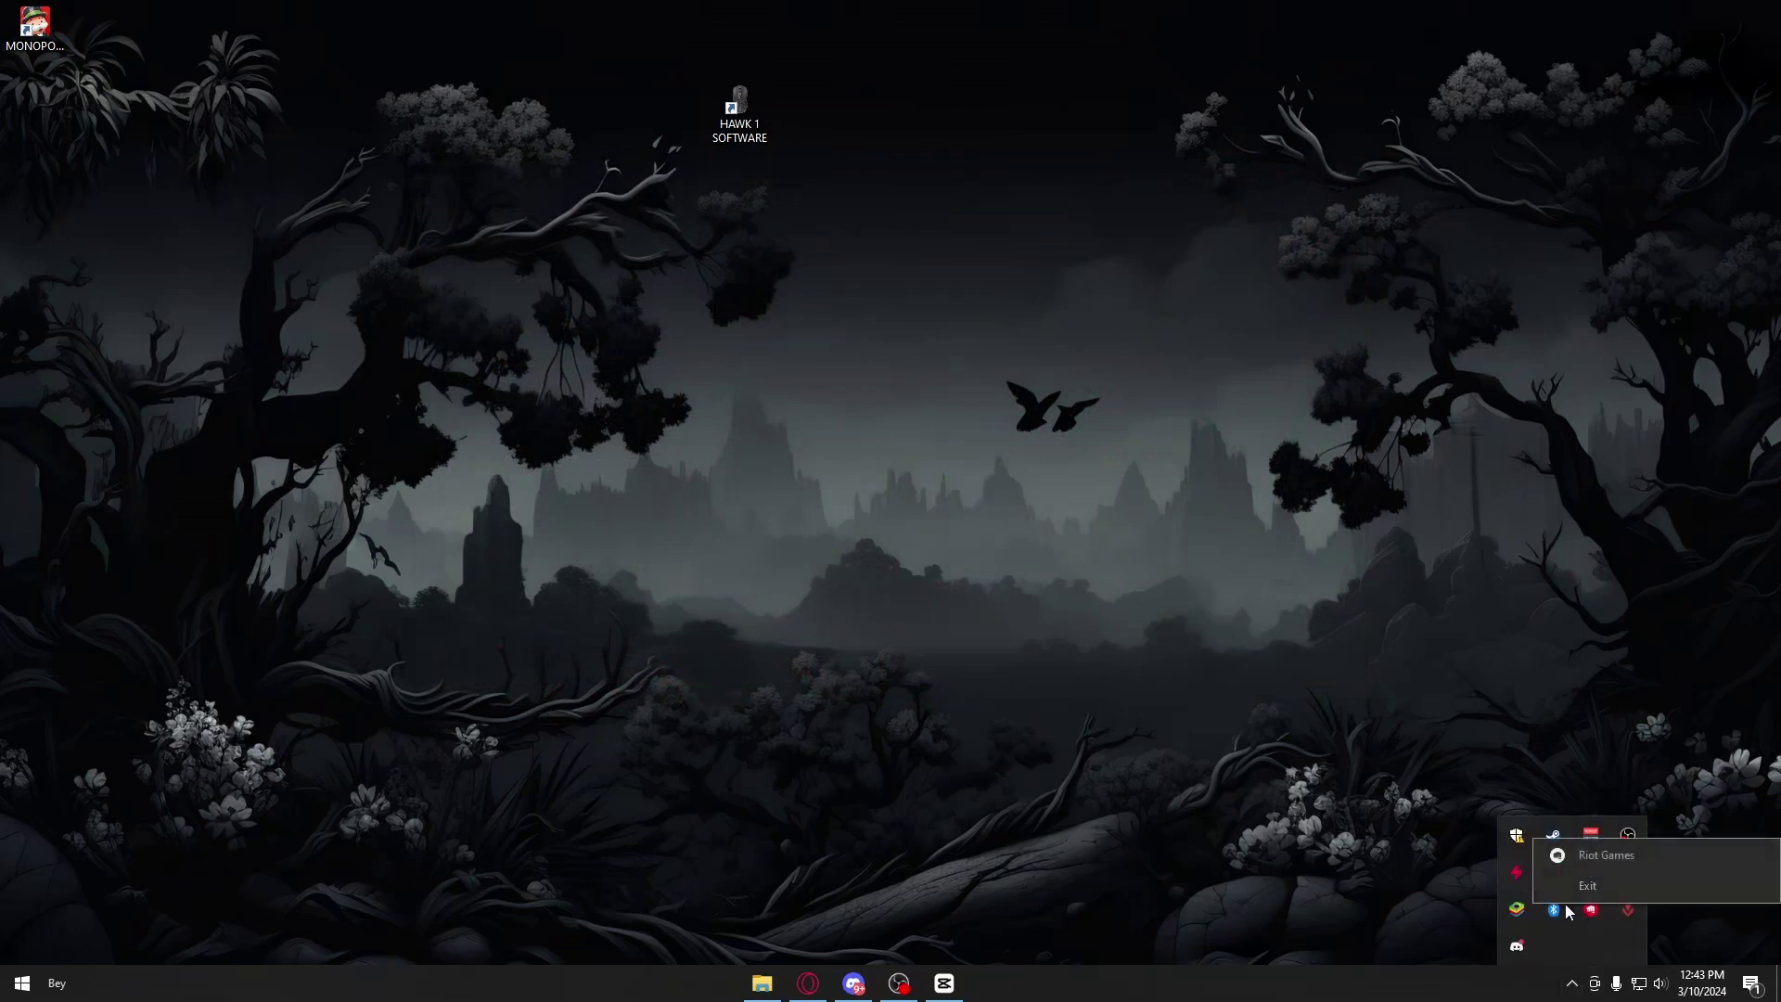
pyautogui.click(1583, 886)
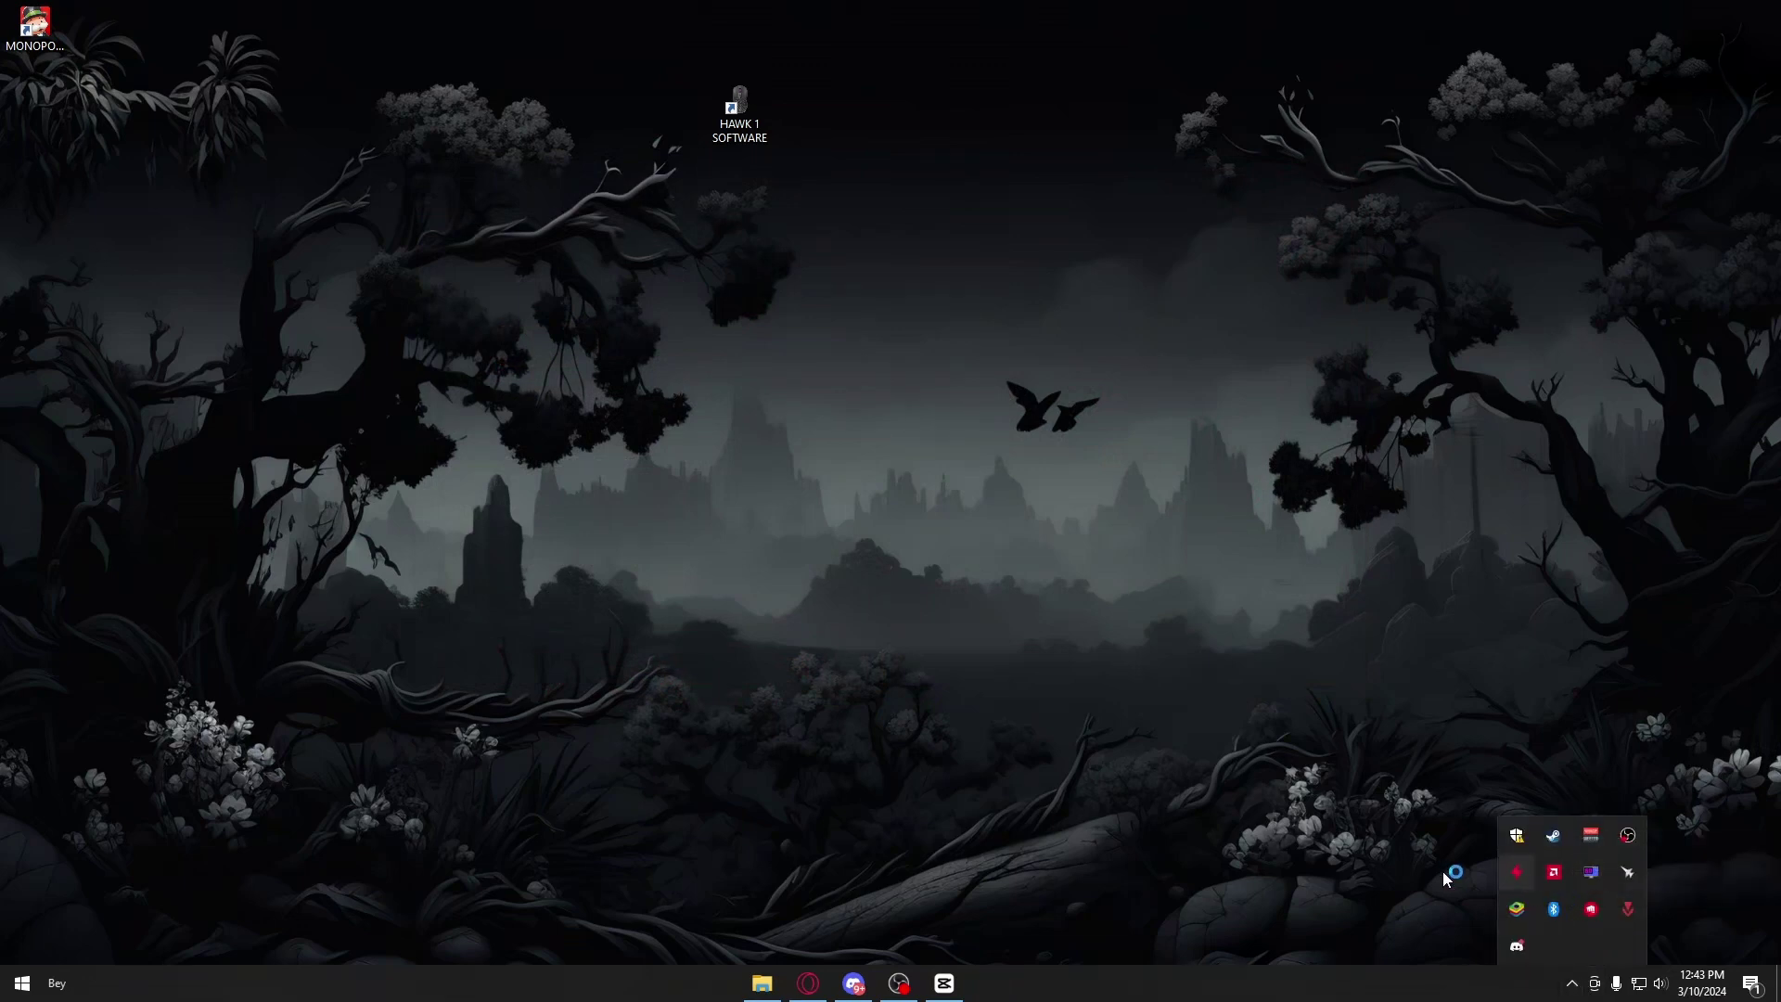
pyautogui.click(1366, 849)
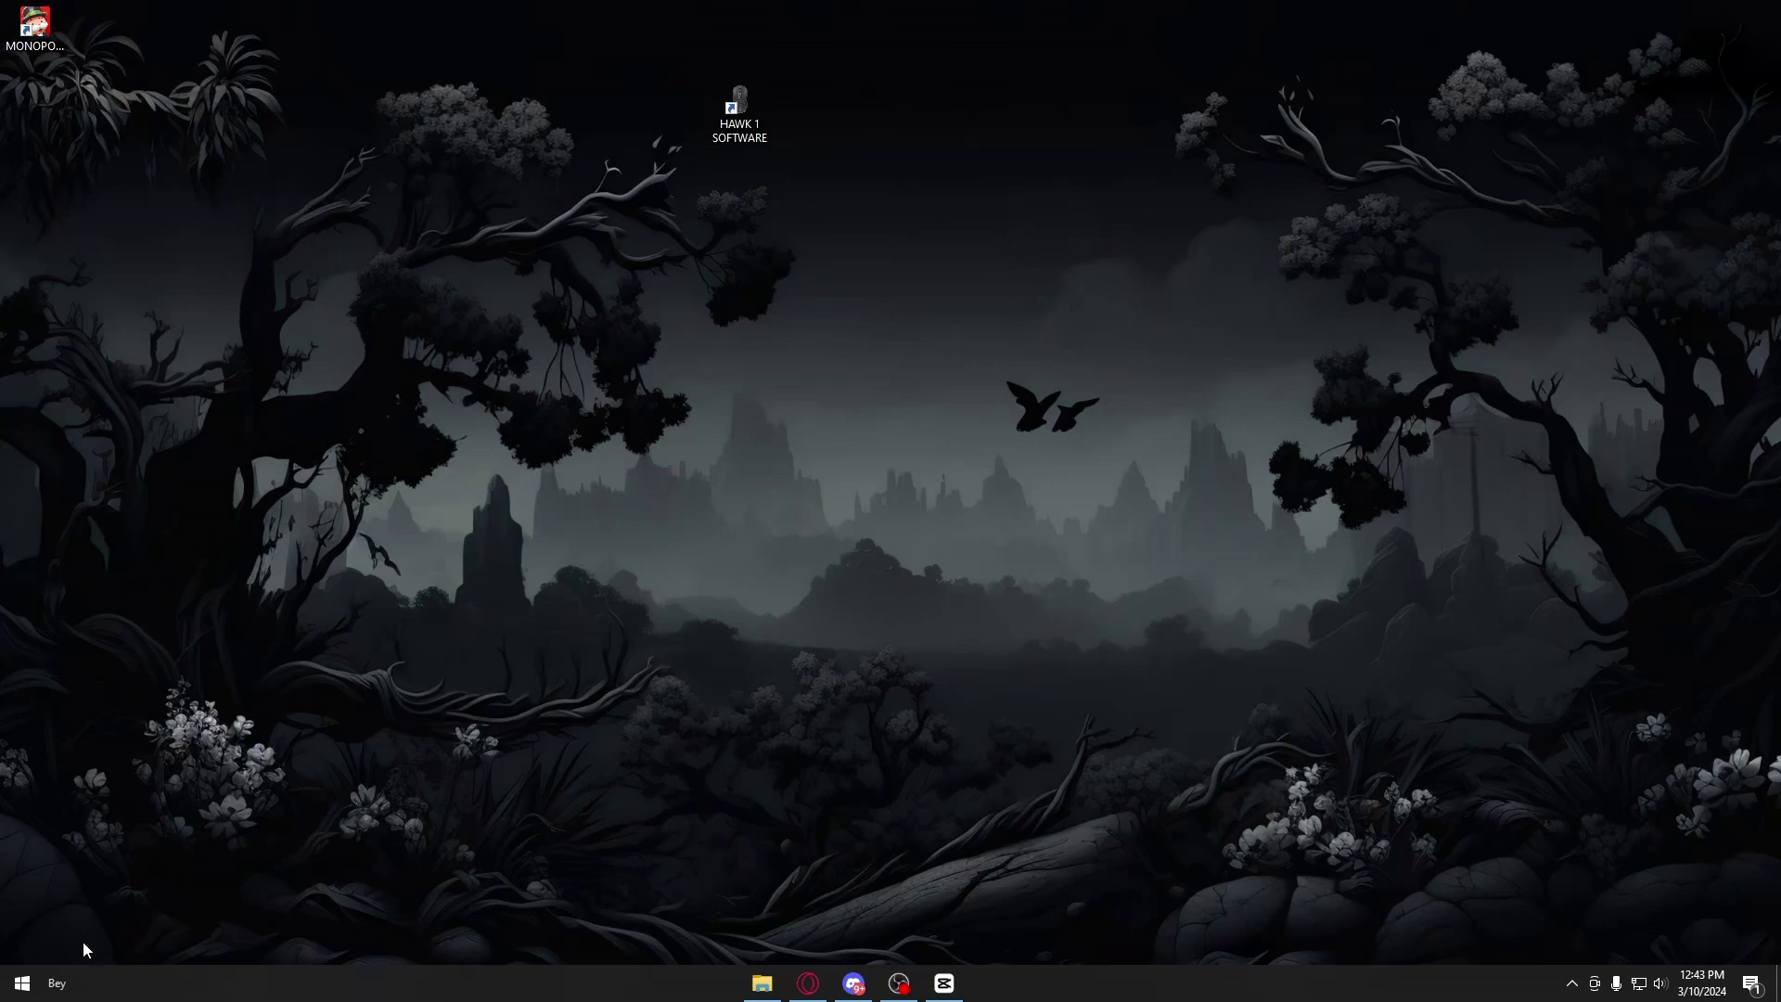
# - Search Start for 'riot client' and run it as administrator
pyautogui.click(23, 983)
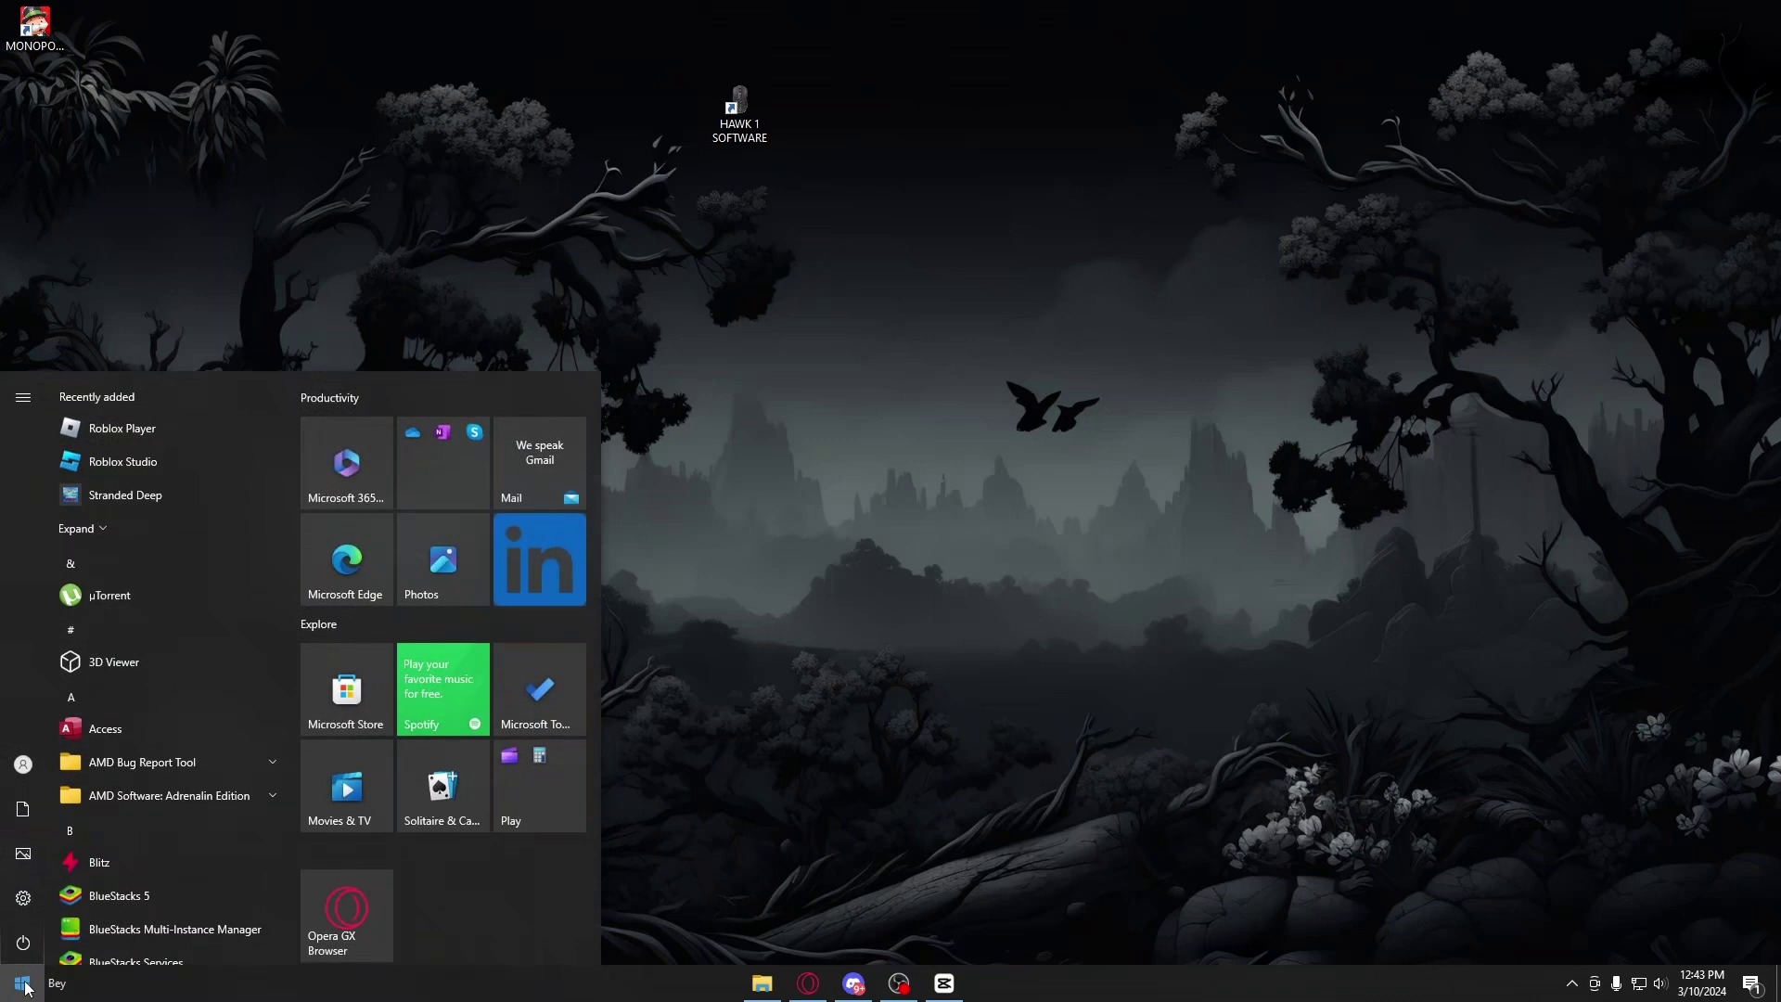
pyautogui.write('riot ')
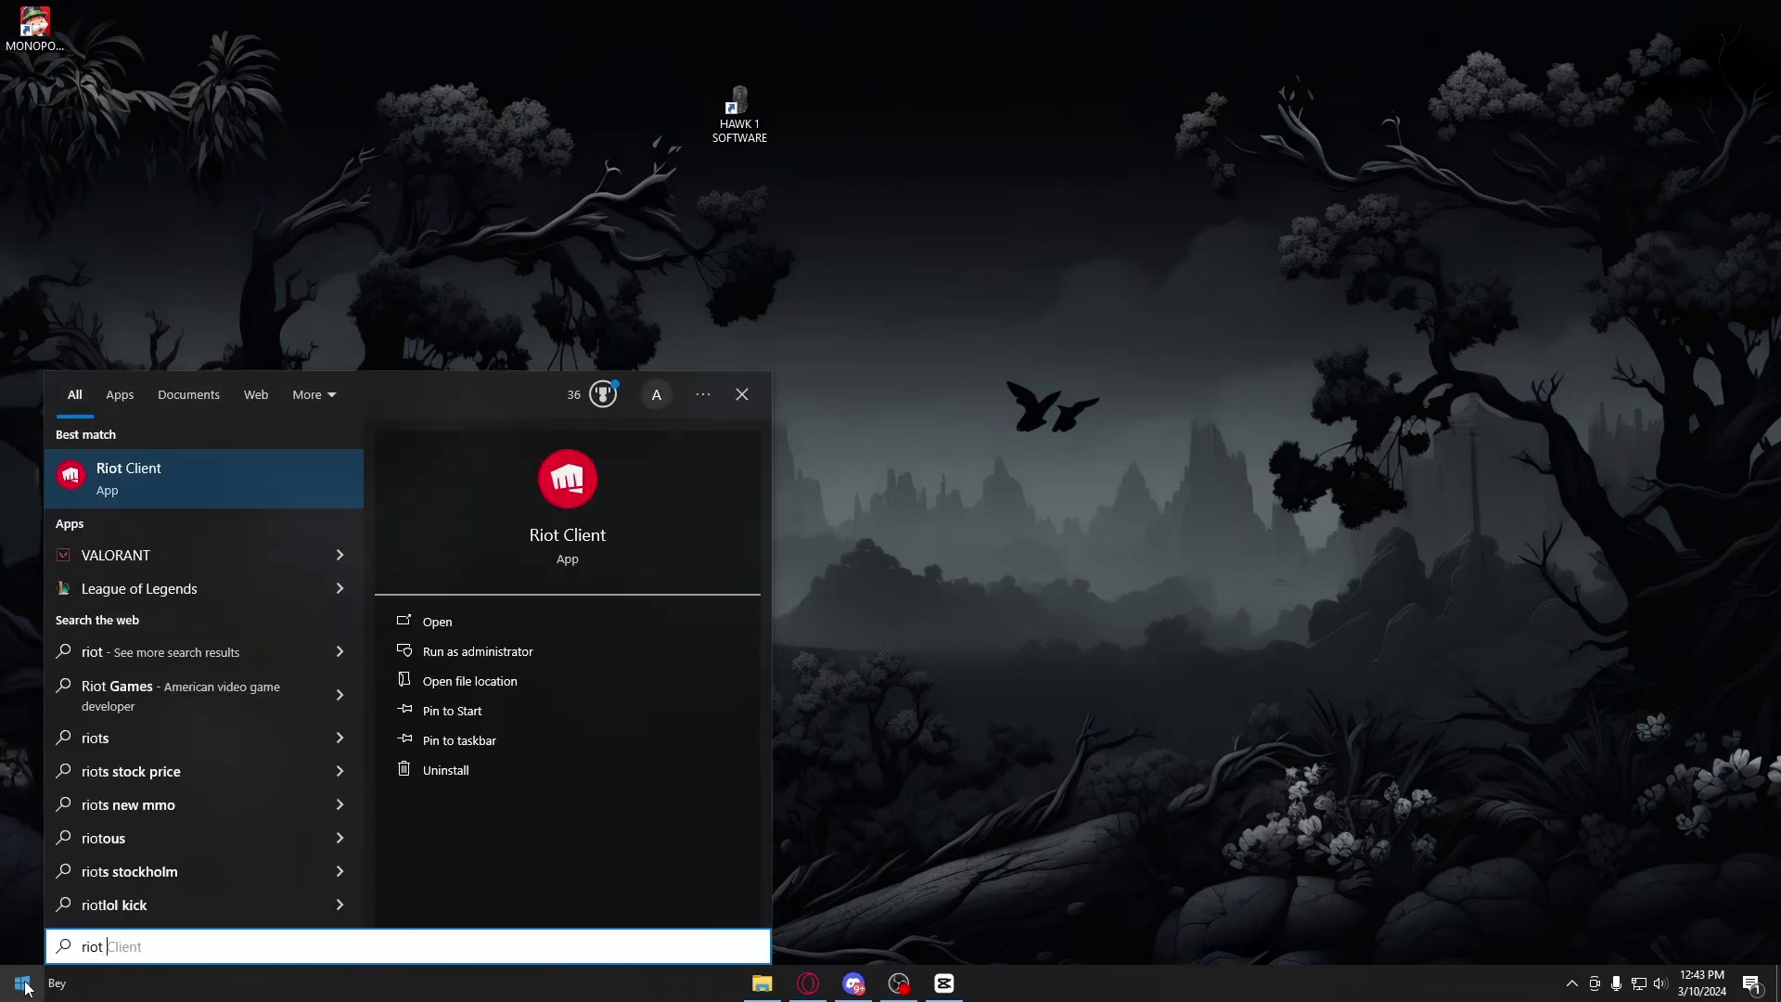
pyautogui.write('client')
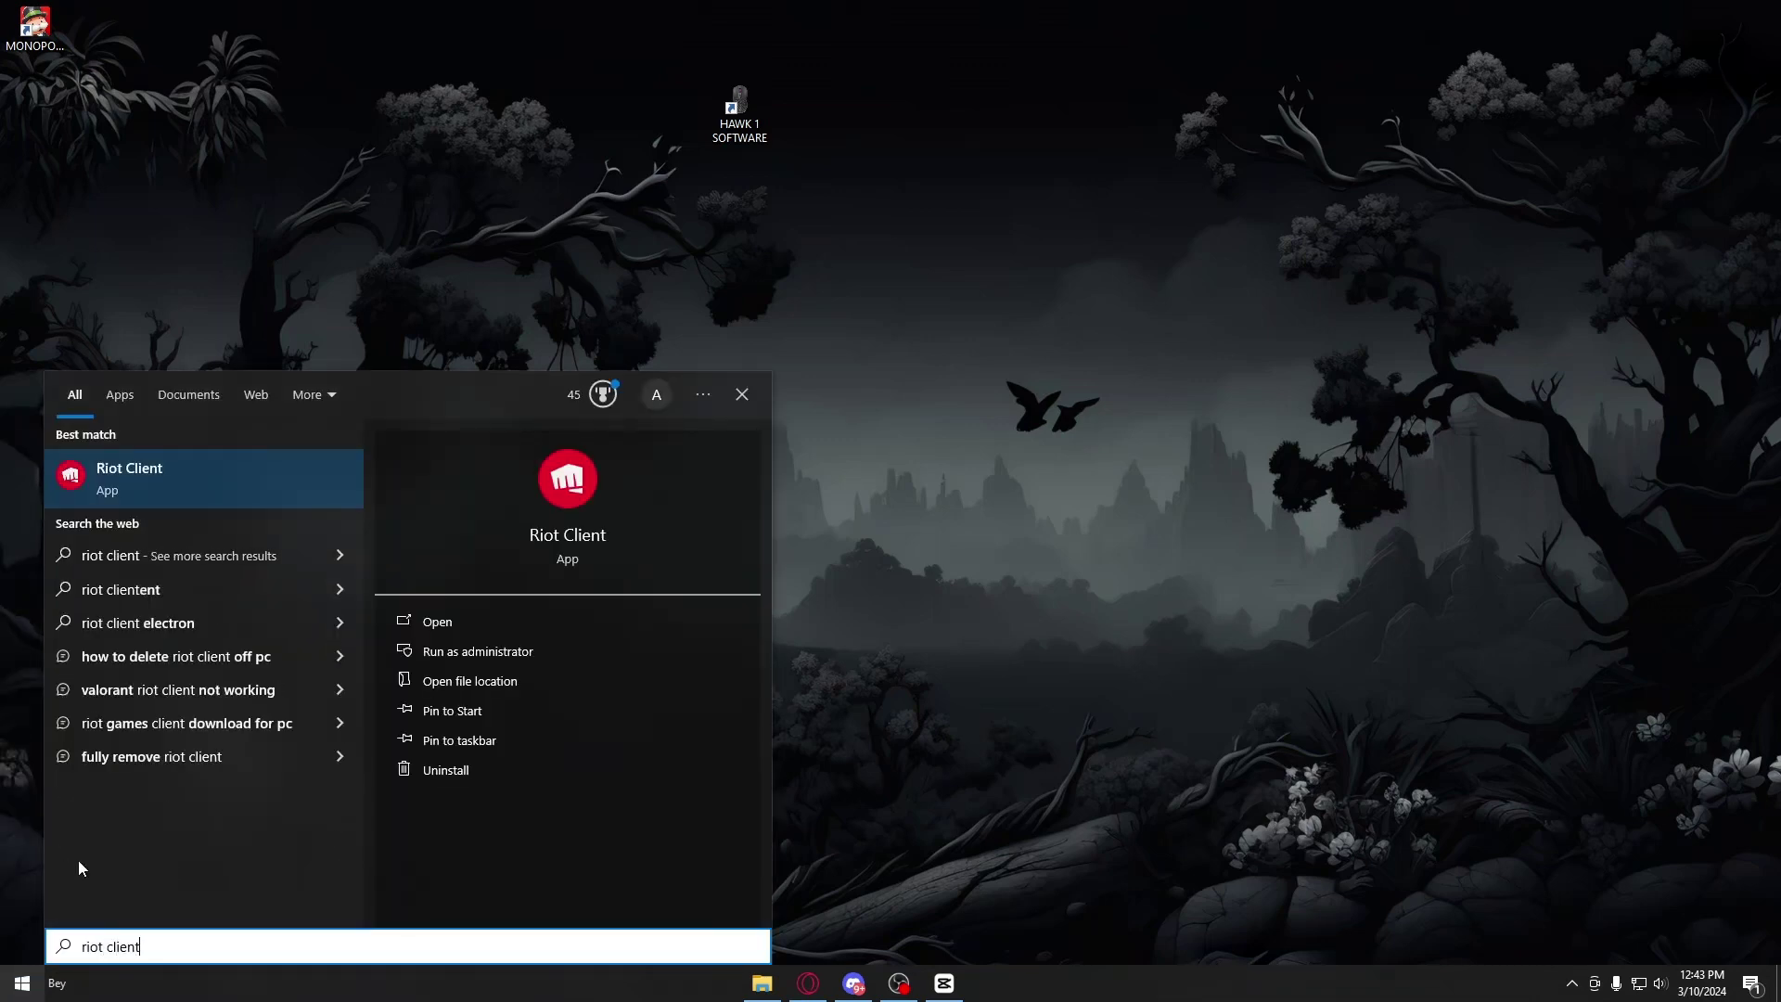
pyautogui.click(468, 654)
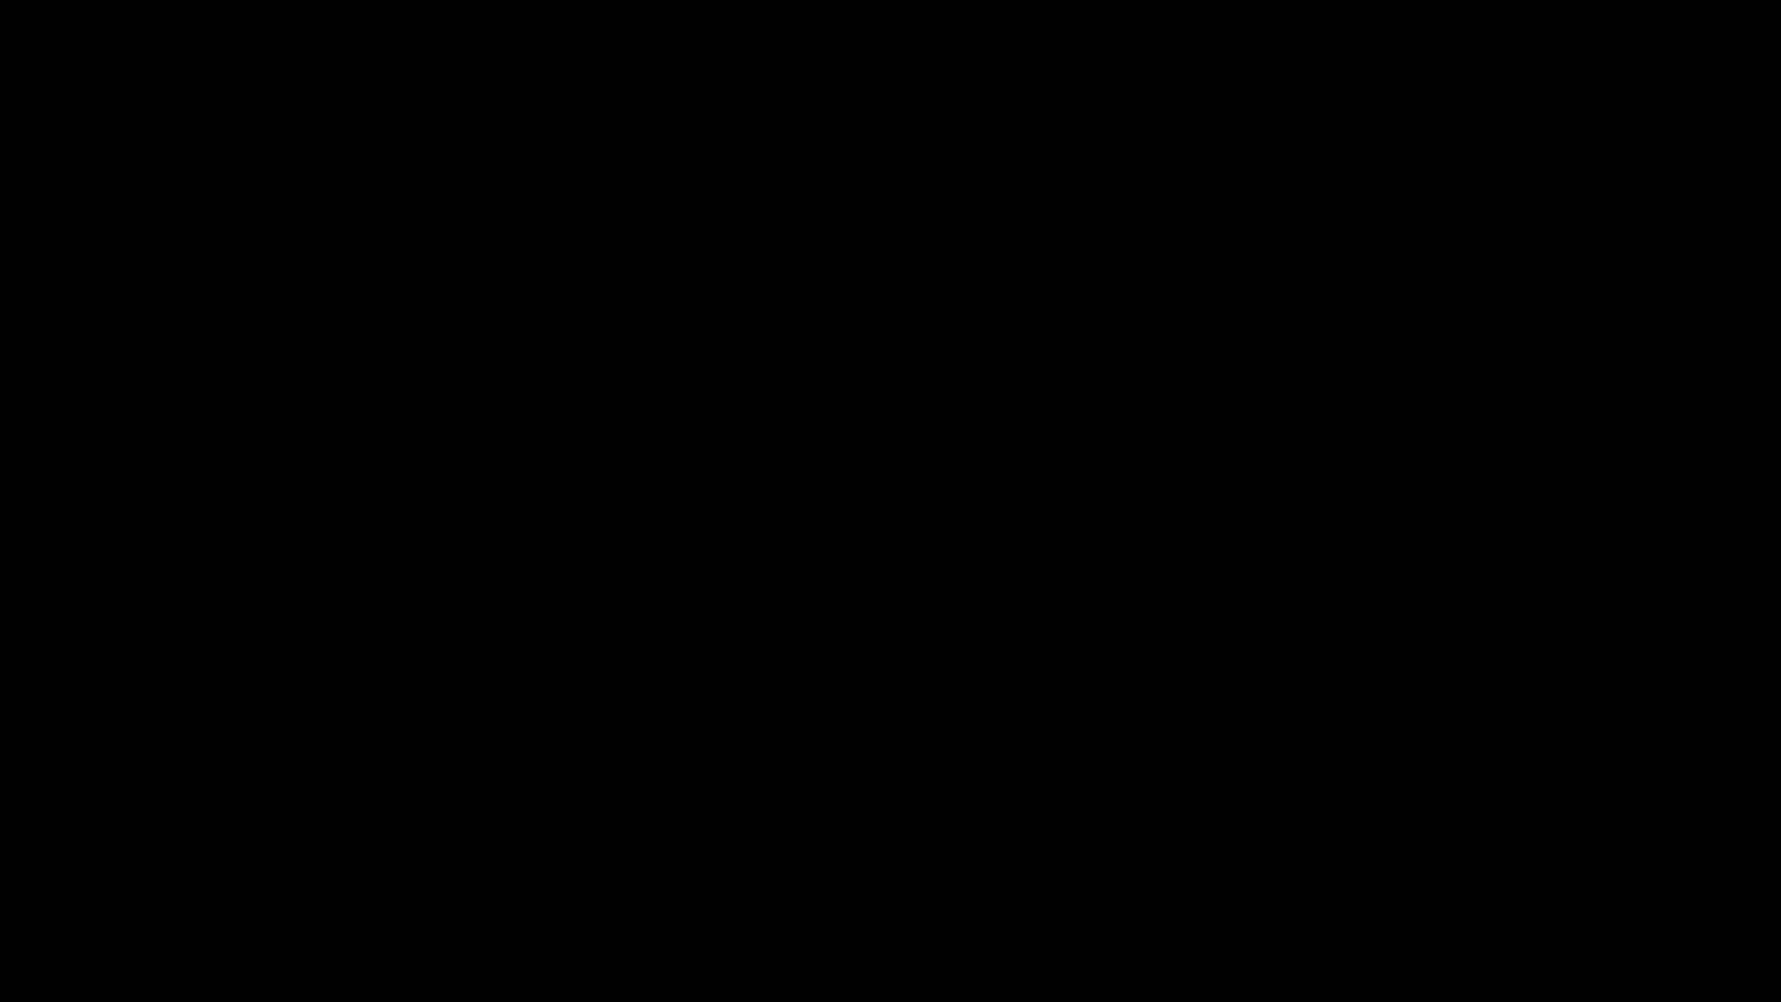
# - Approve the administrator prompt, move the Riot Client window higher, and open VALORANT
pyautogui.click(805, 622)
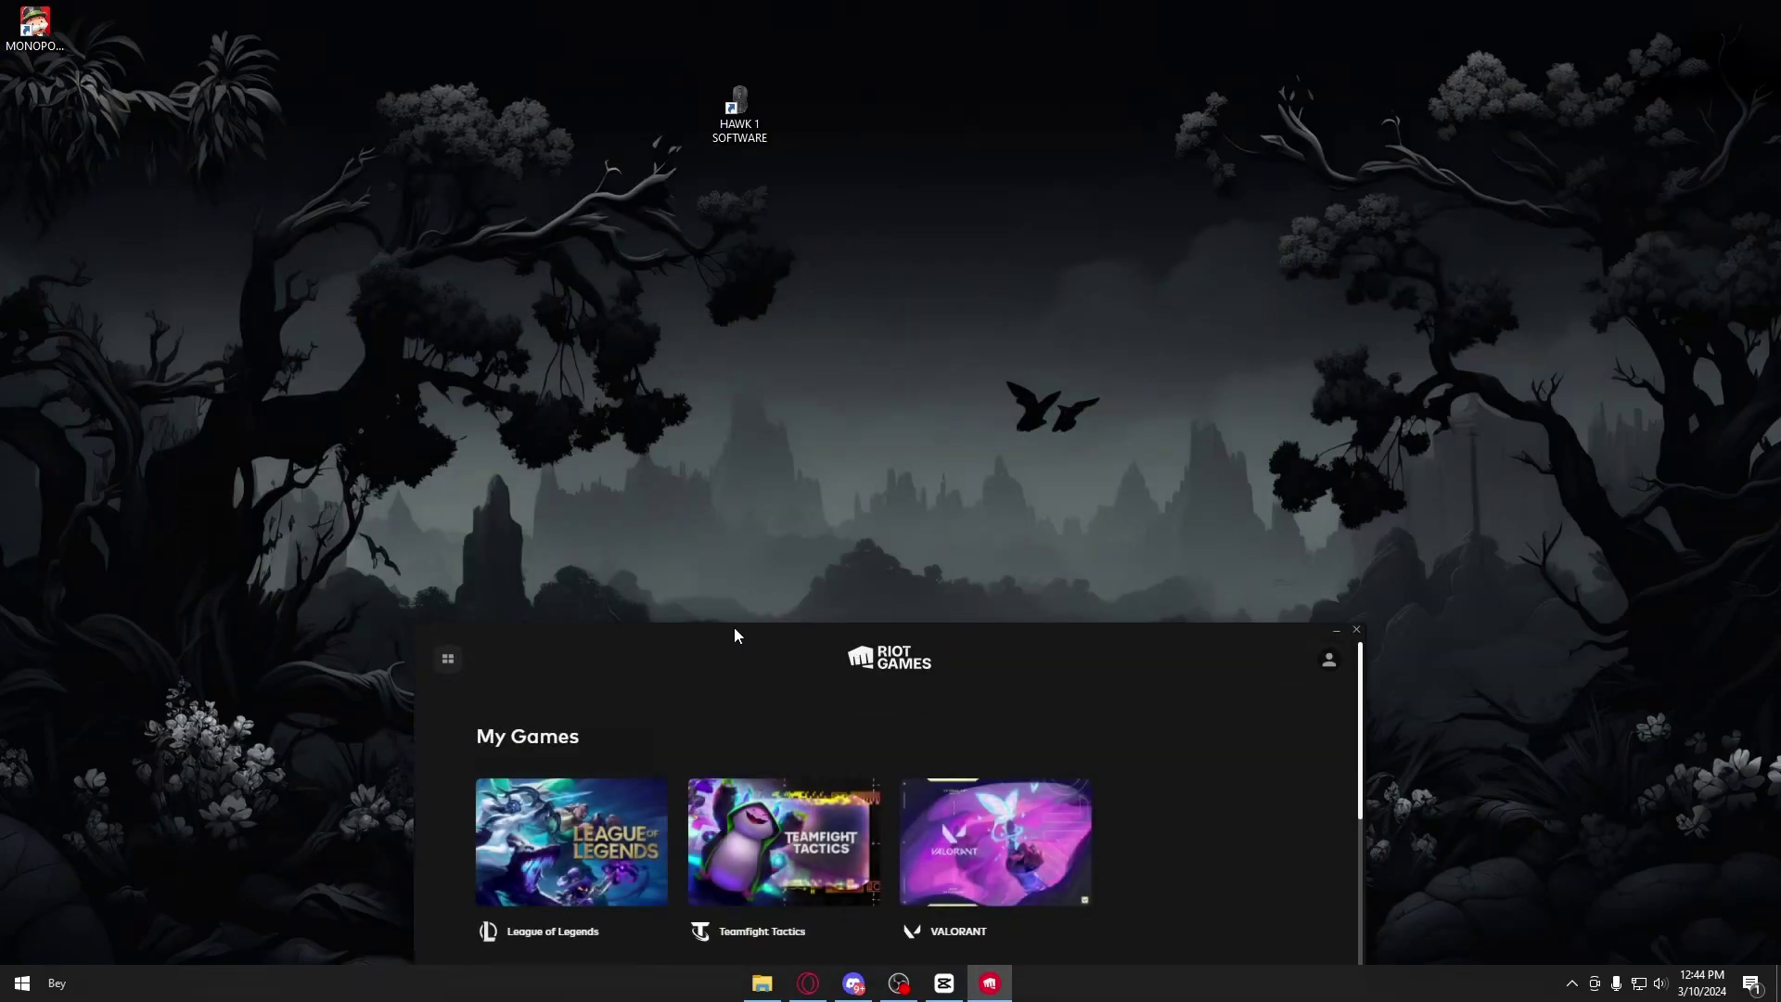
pyautogui.moveTo(714, 636); pyautogui.dragTo(687, 286)
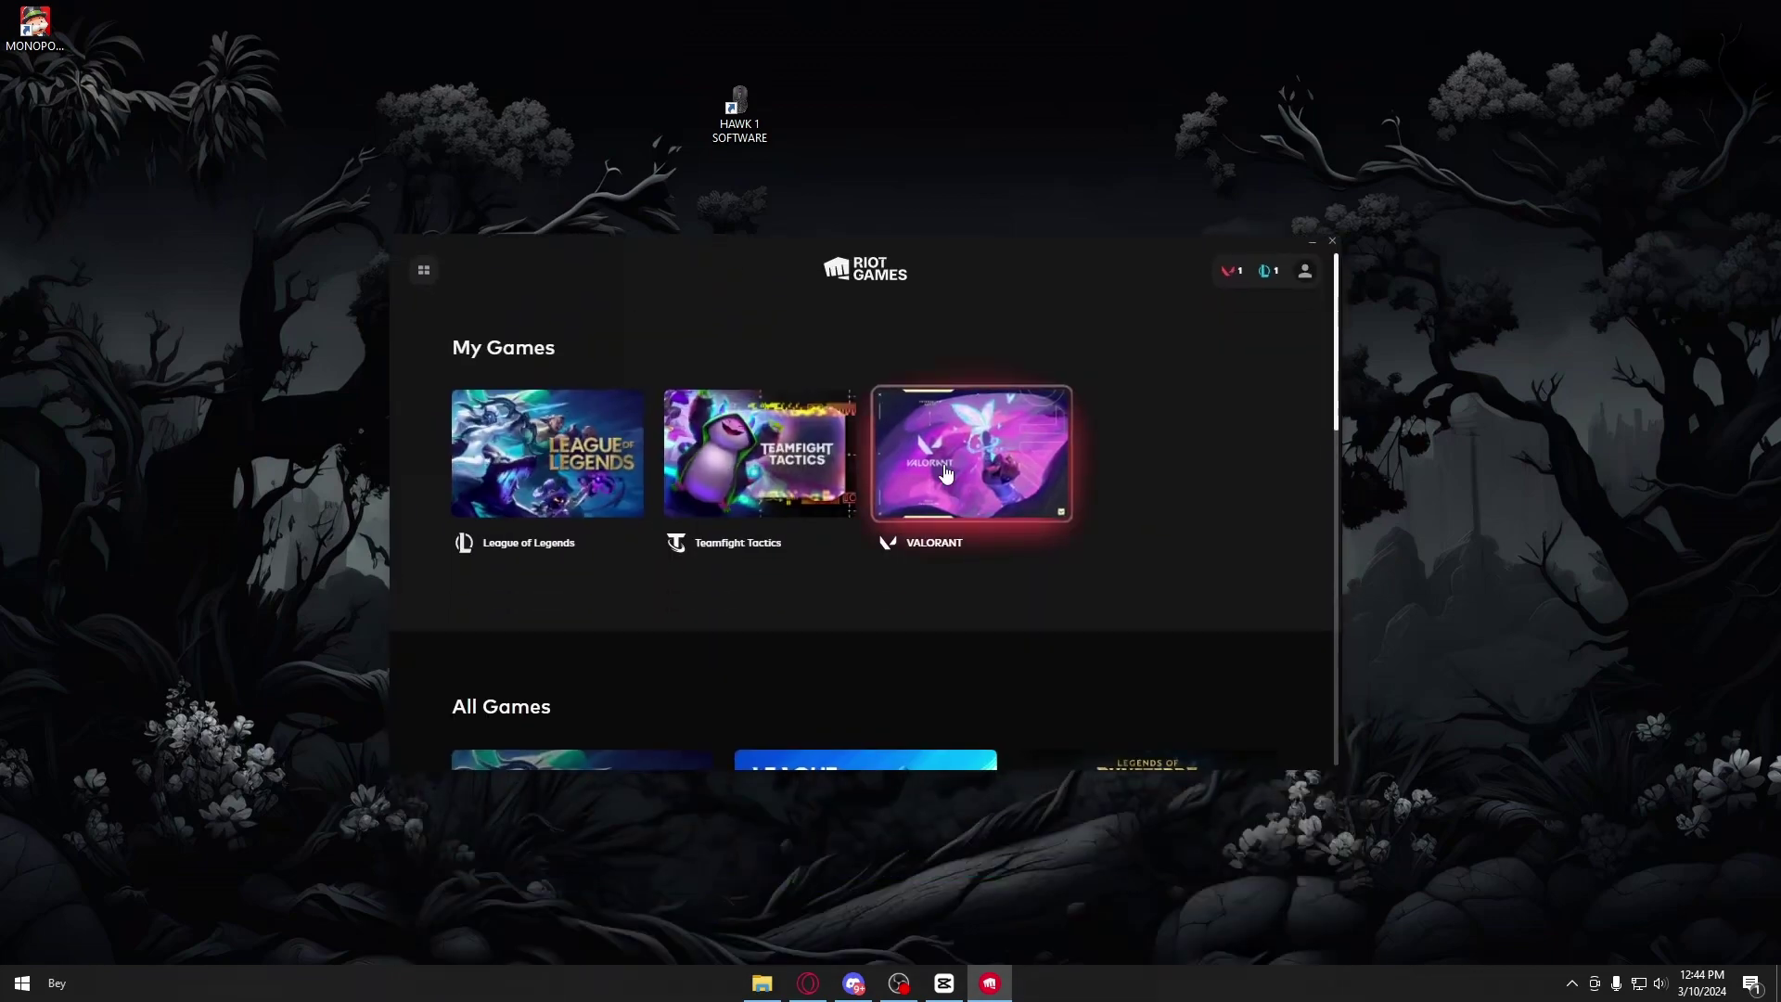
pyautogui.click(970, 524)
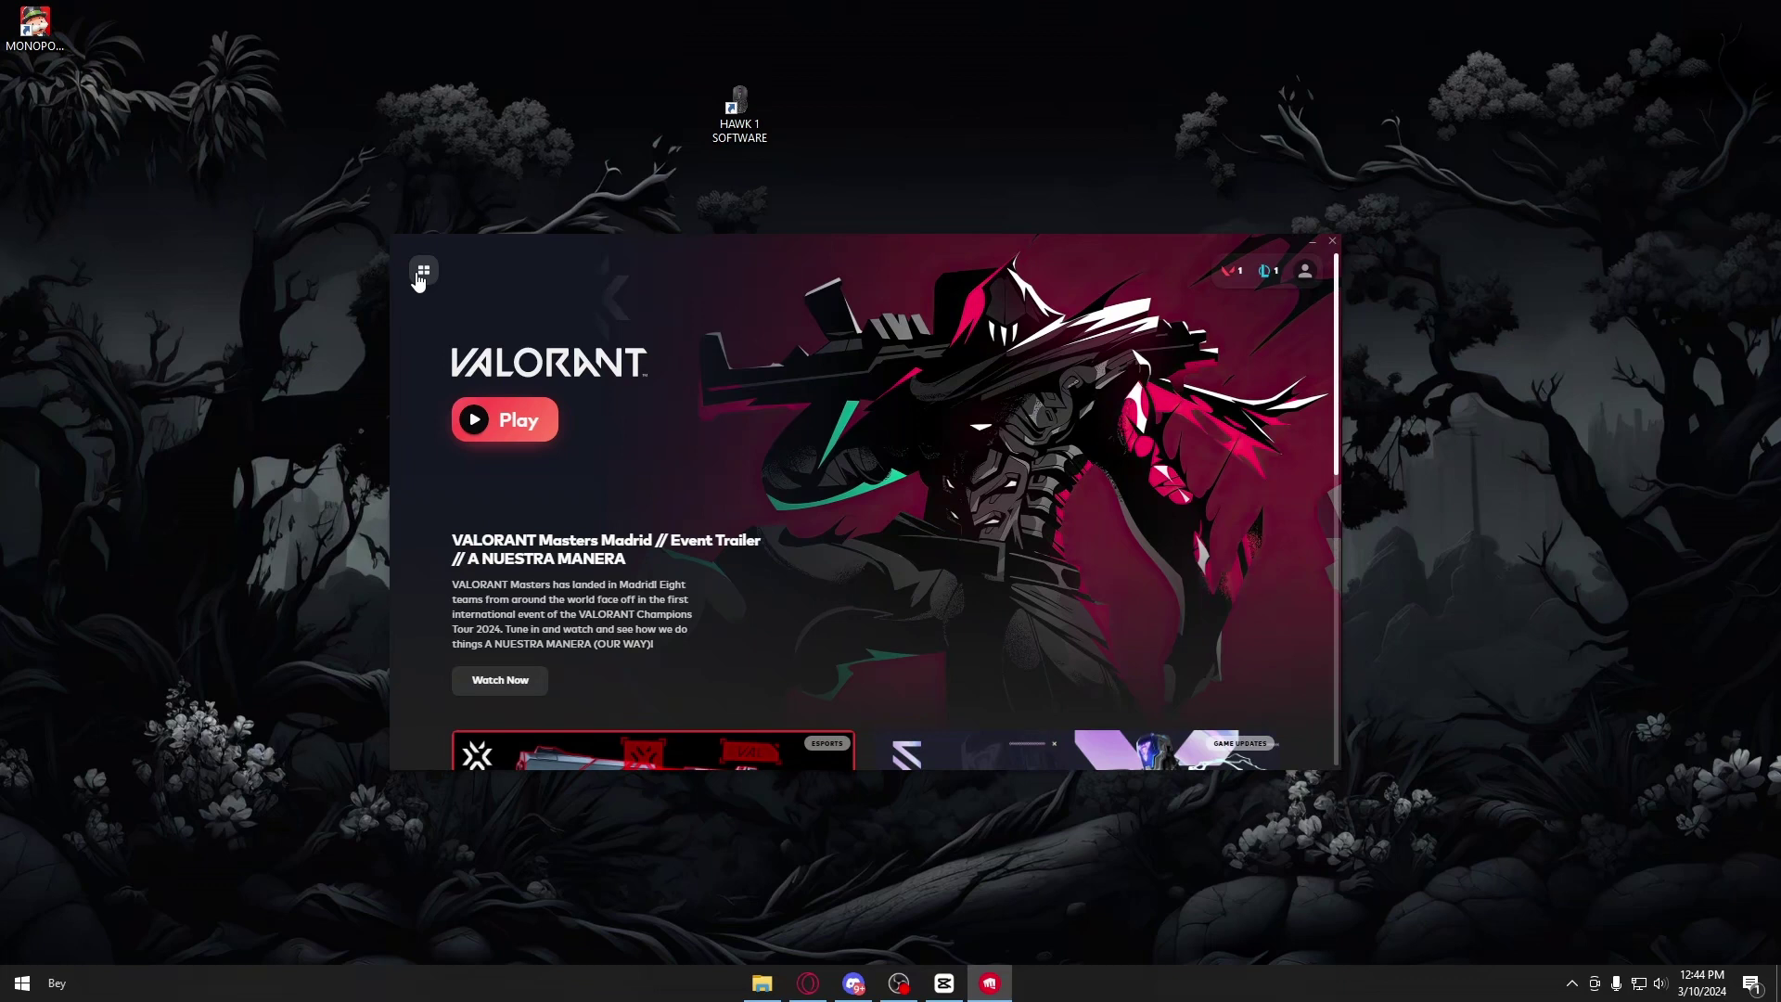
# - Close the Riot Client window and dismiss the Start power menu without shutting down
pyautogui.click(1333, 244)
pyautogui.click(23, 976)
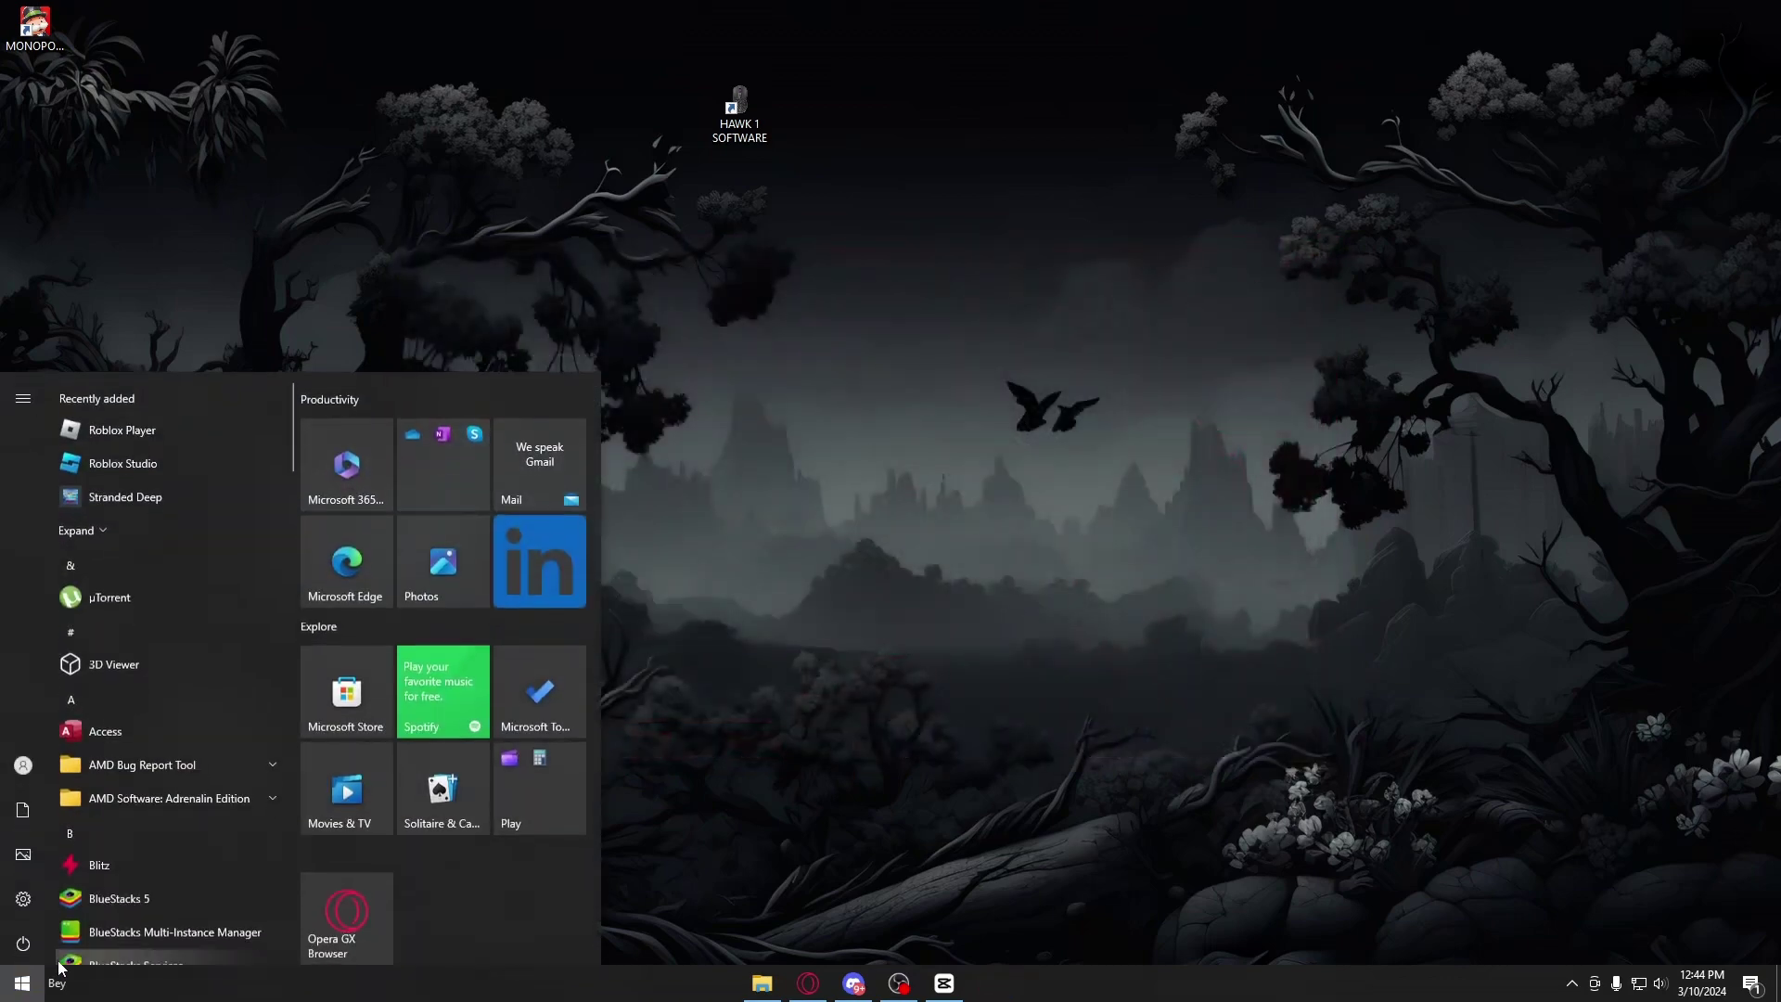
pyautogui.moveTo(33, 951)
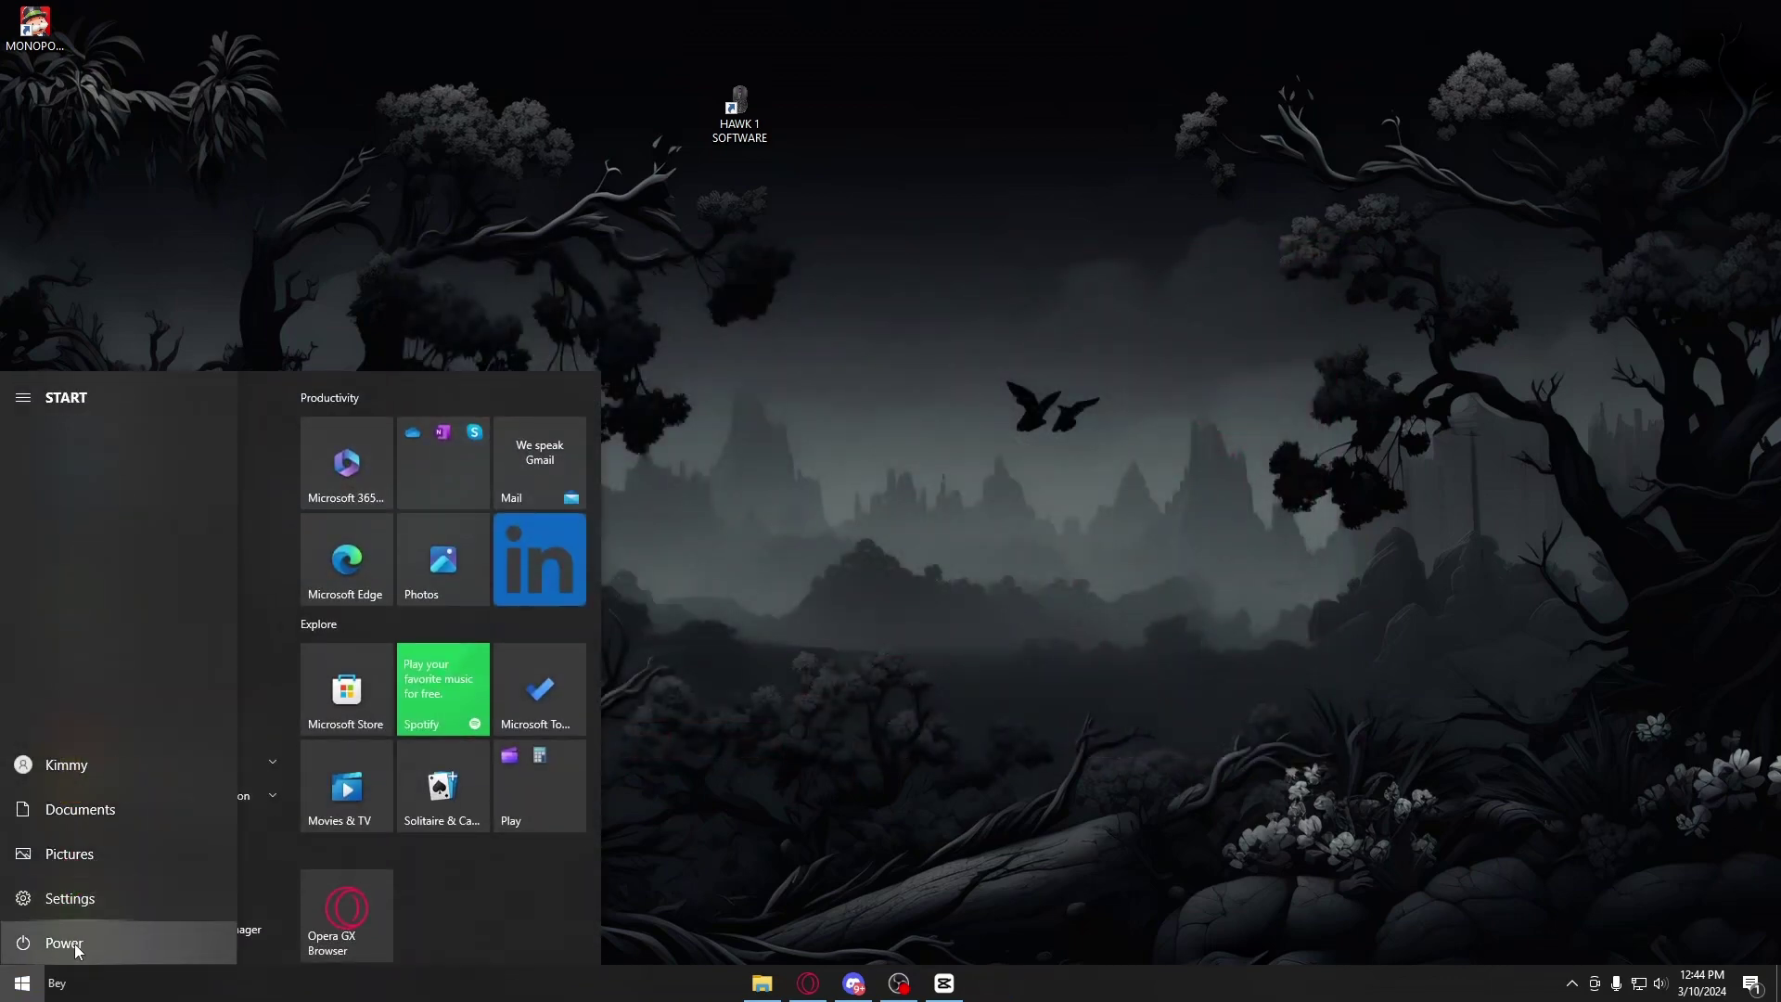
pyautogui.click(74, 943)
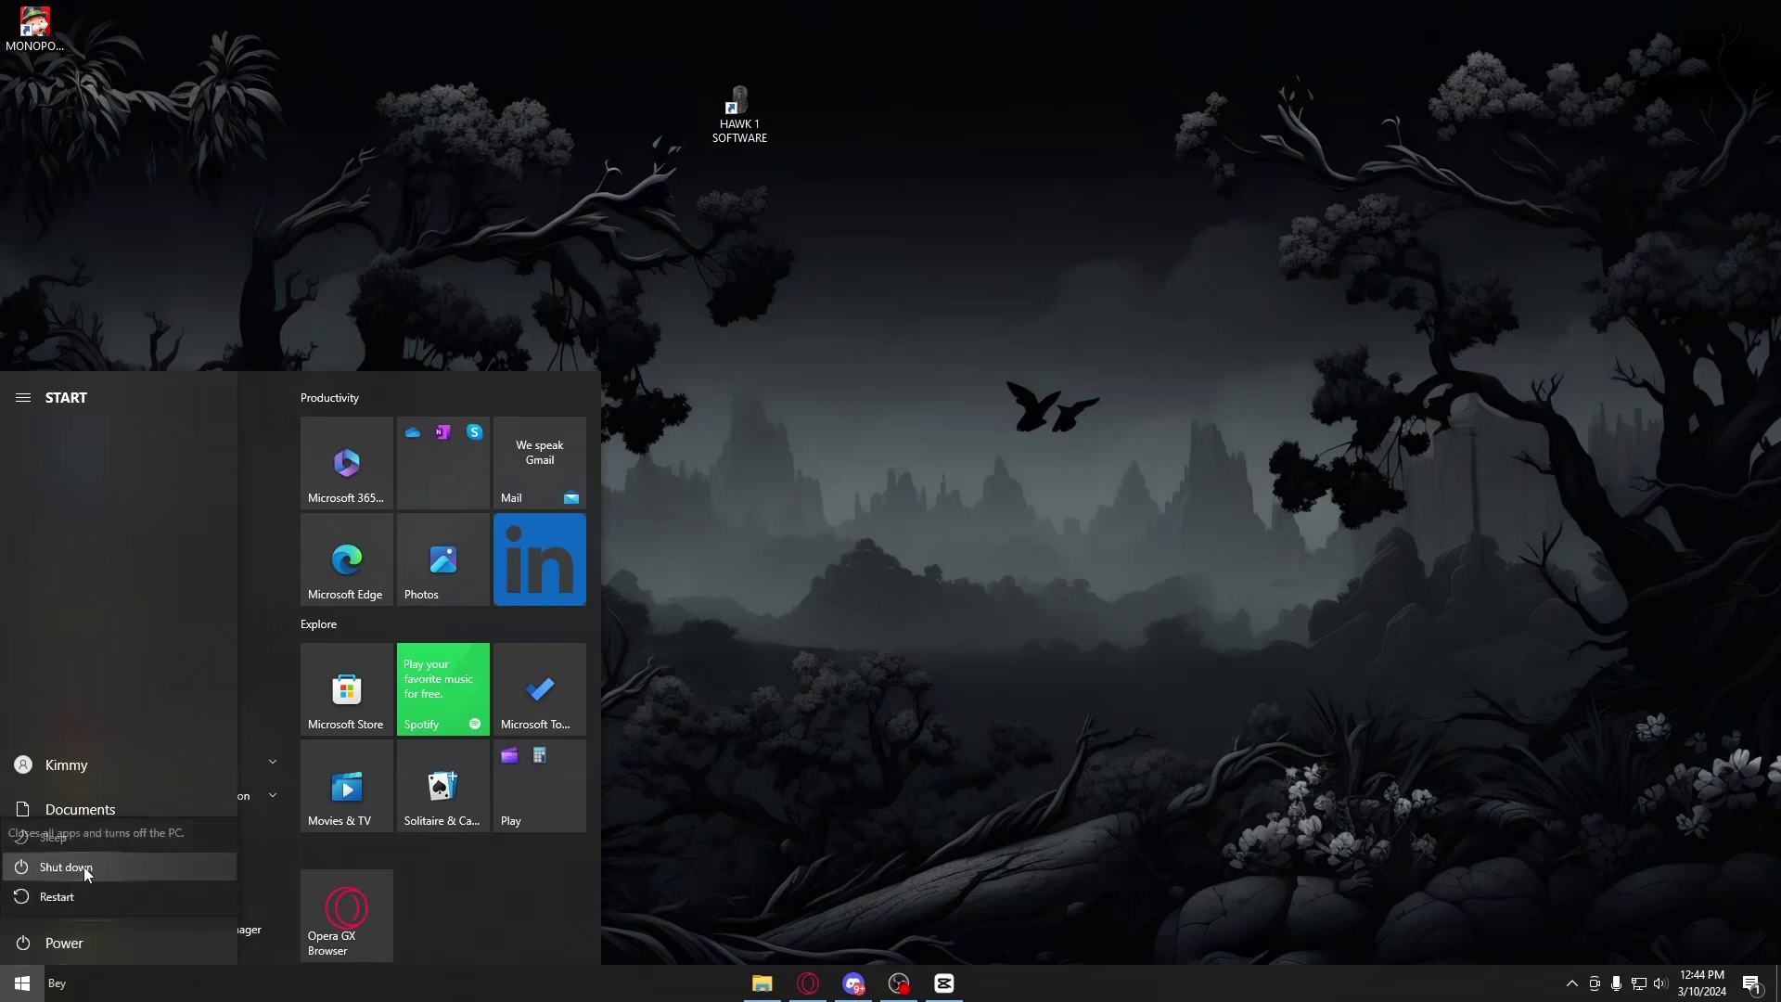
pyautogui.click(913, 660)
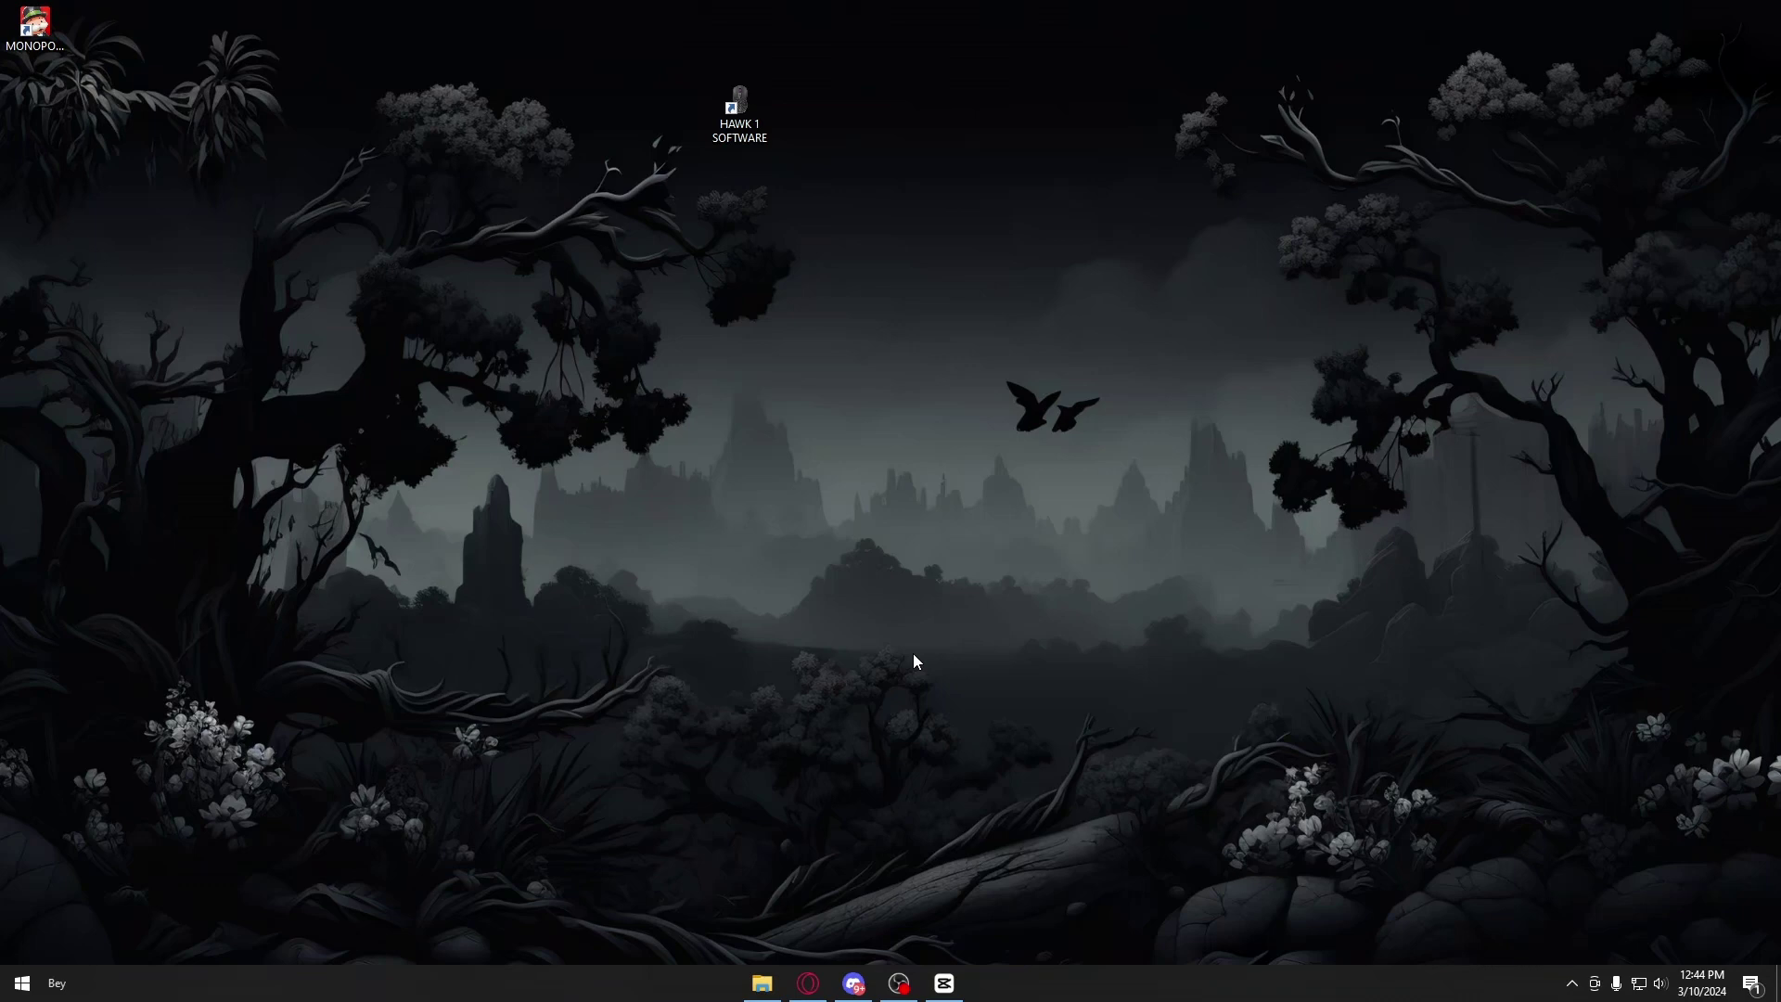
# - Reopen Riot Client from the system tray and go to Settings via the account menu
pyautogui.click(1571, 985)
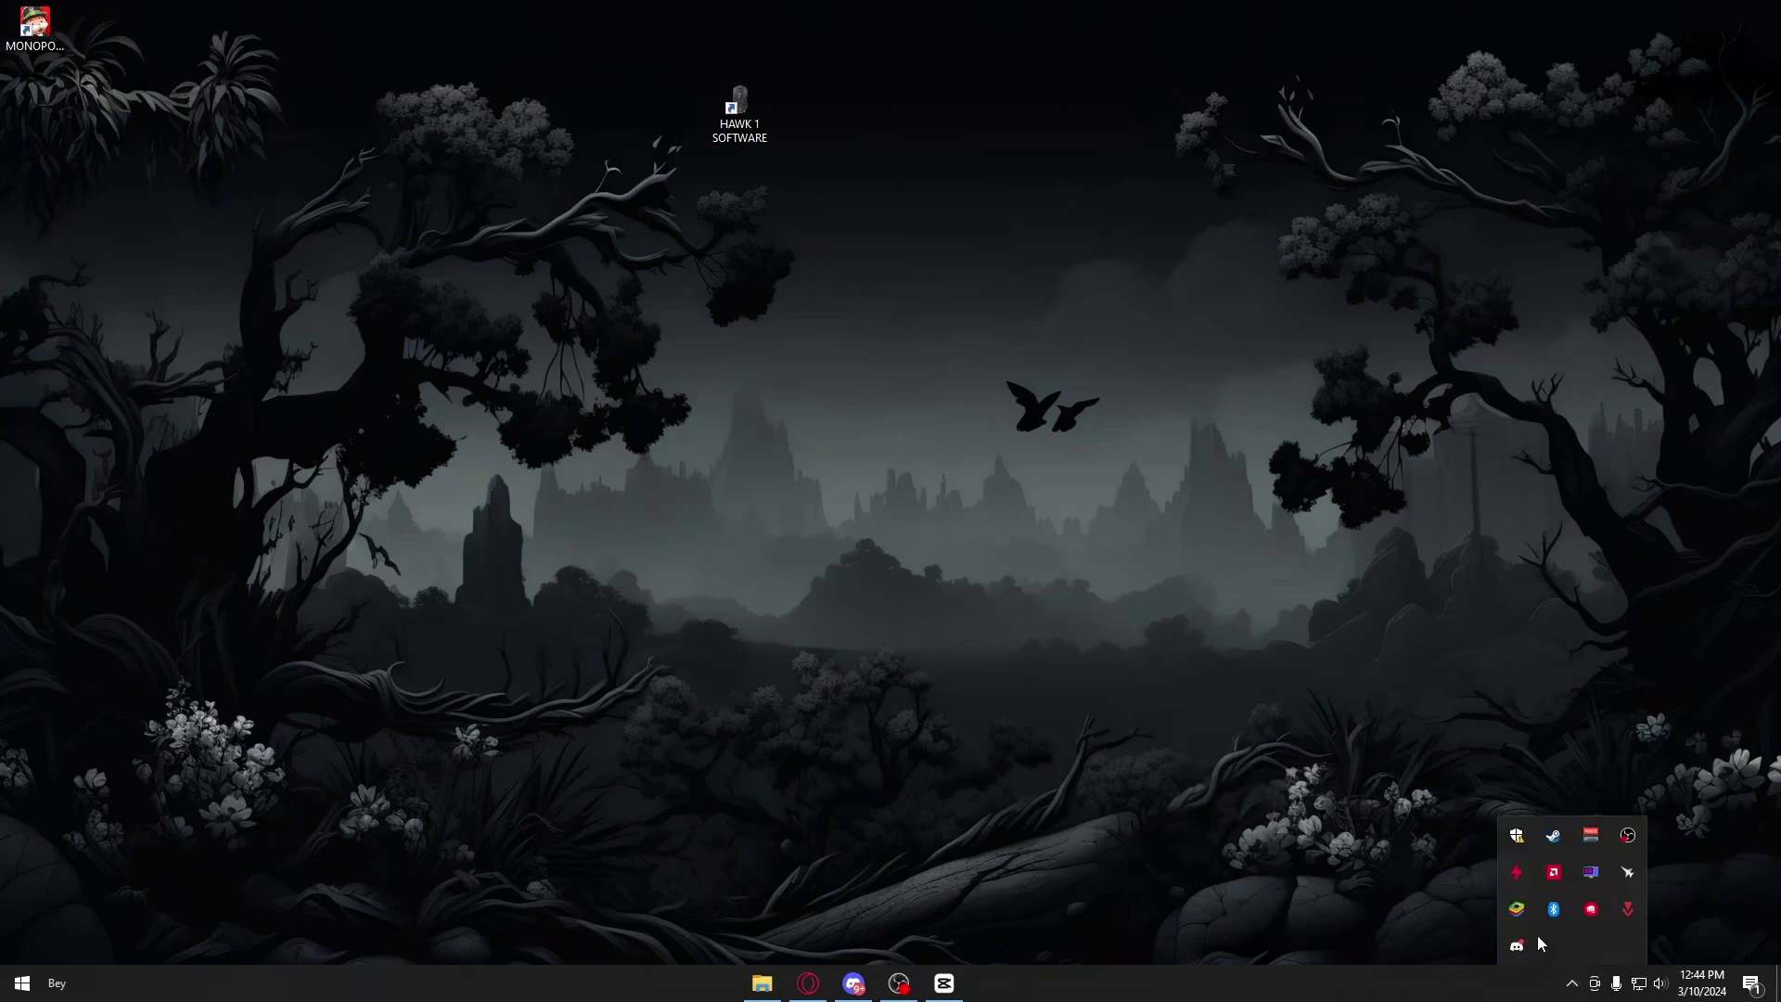
pyautogui.click(1590, 911)
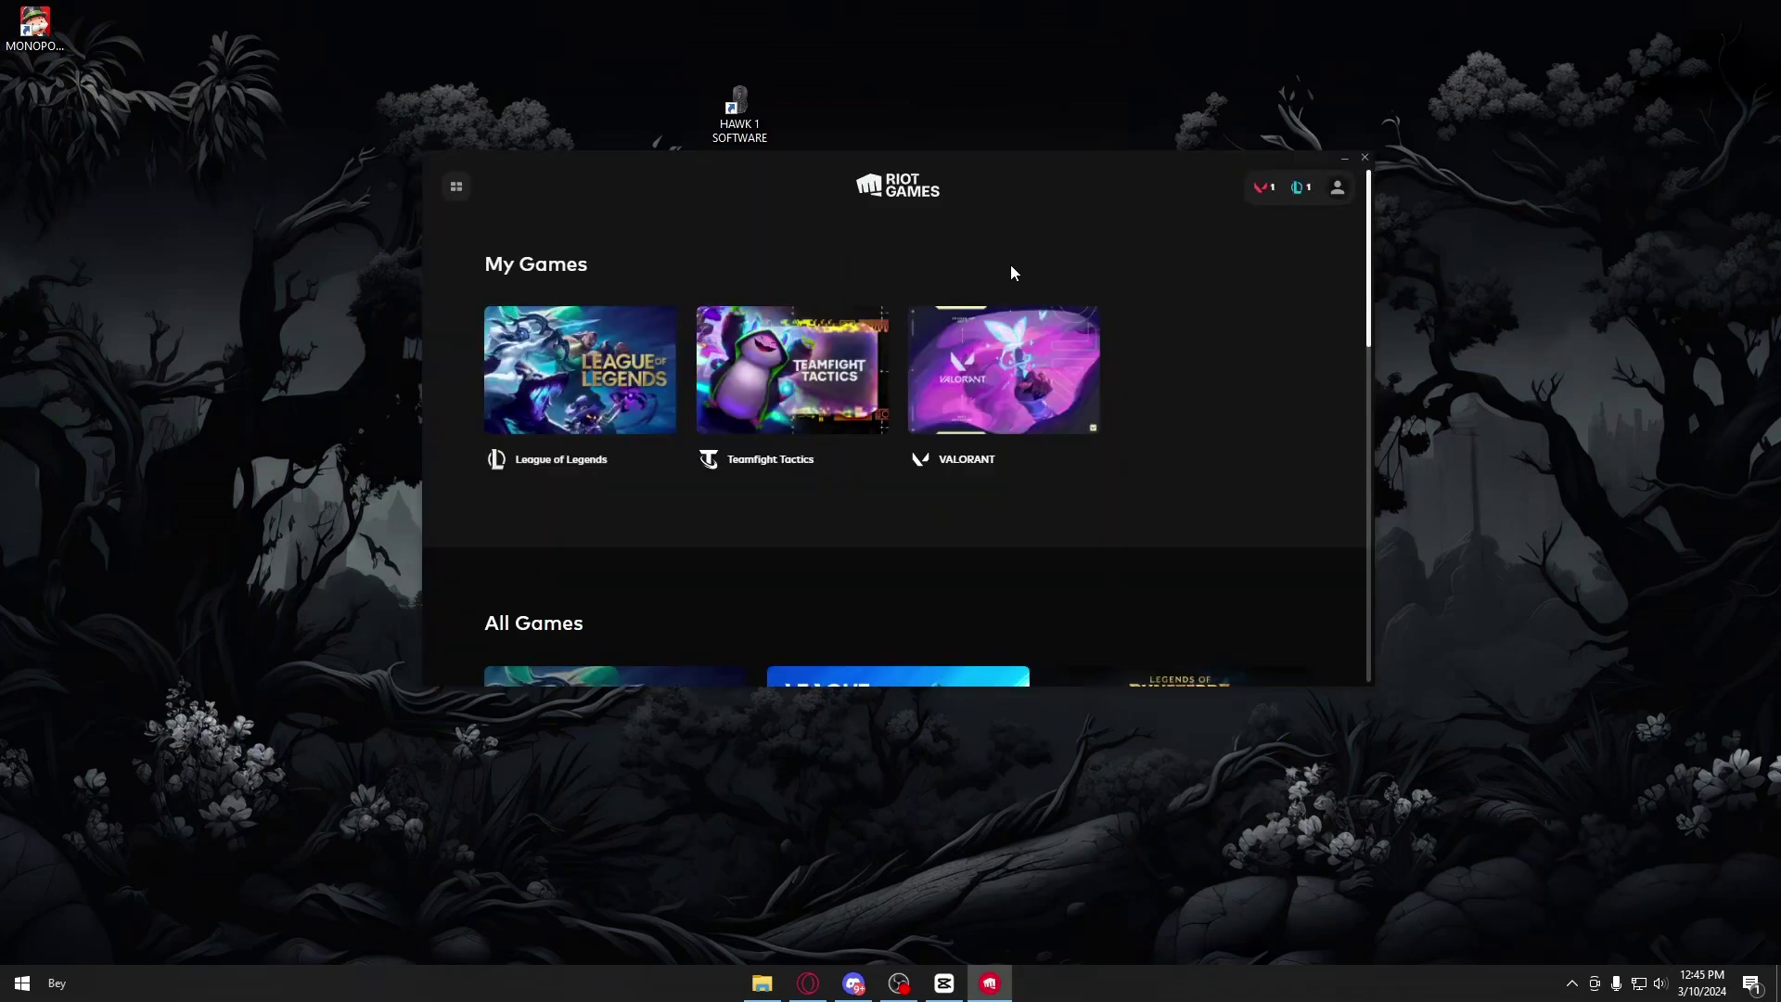
pyautogui.click(1337, 196)
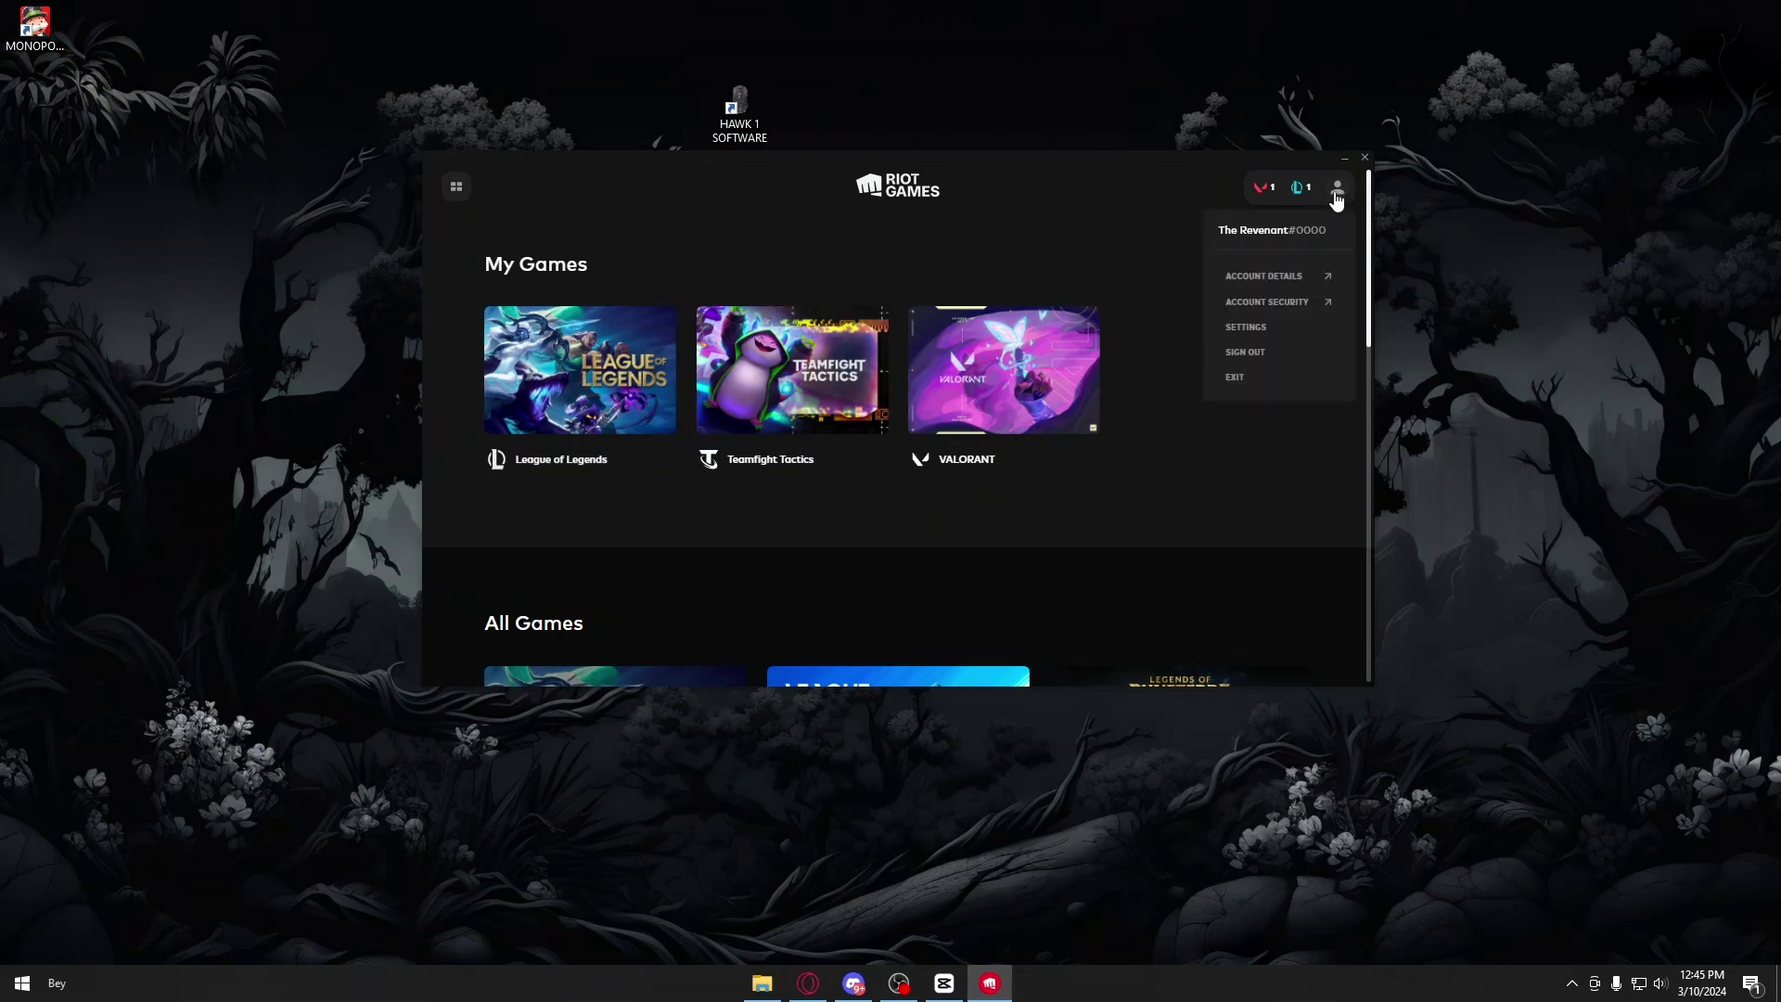
pyautogui.click(1242, 330)
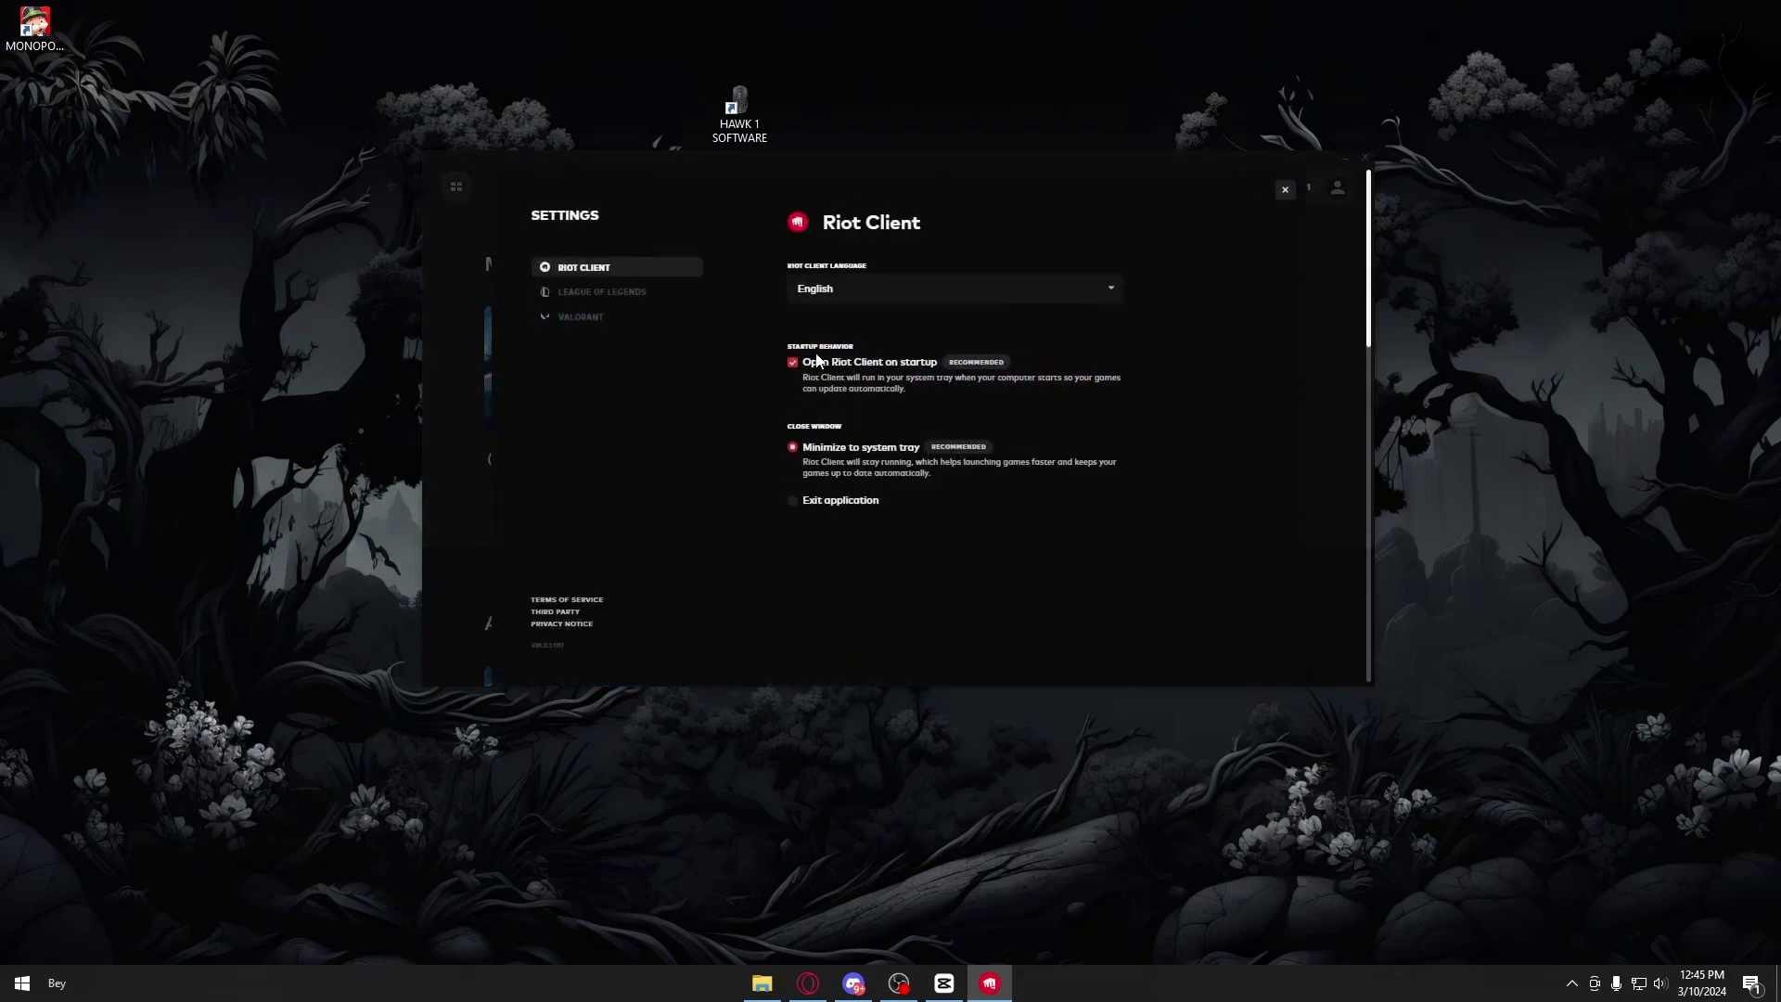
# - Confirm VALORANT's Enable auto-update is checked, then close Settings back to My Games
pyautogui.click(600, 292)
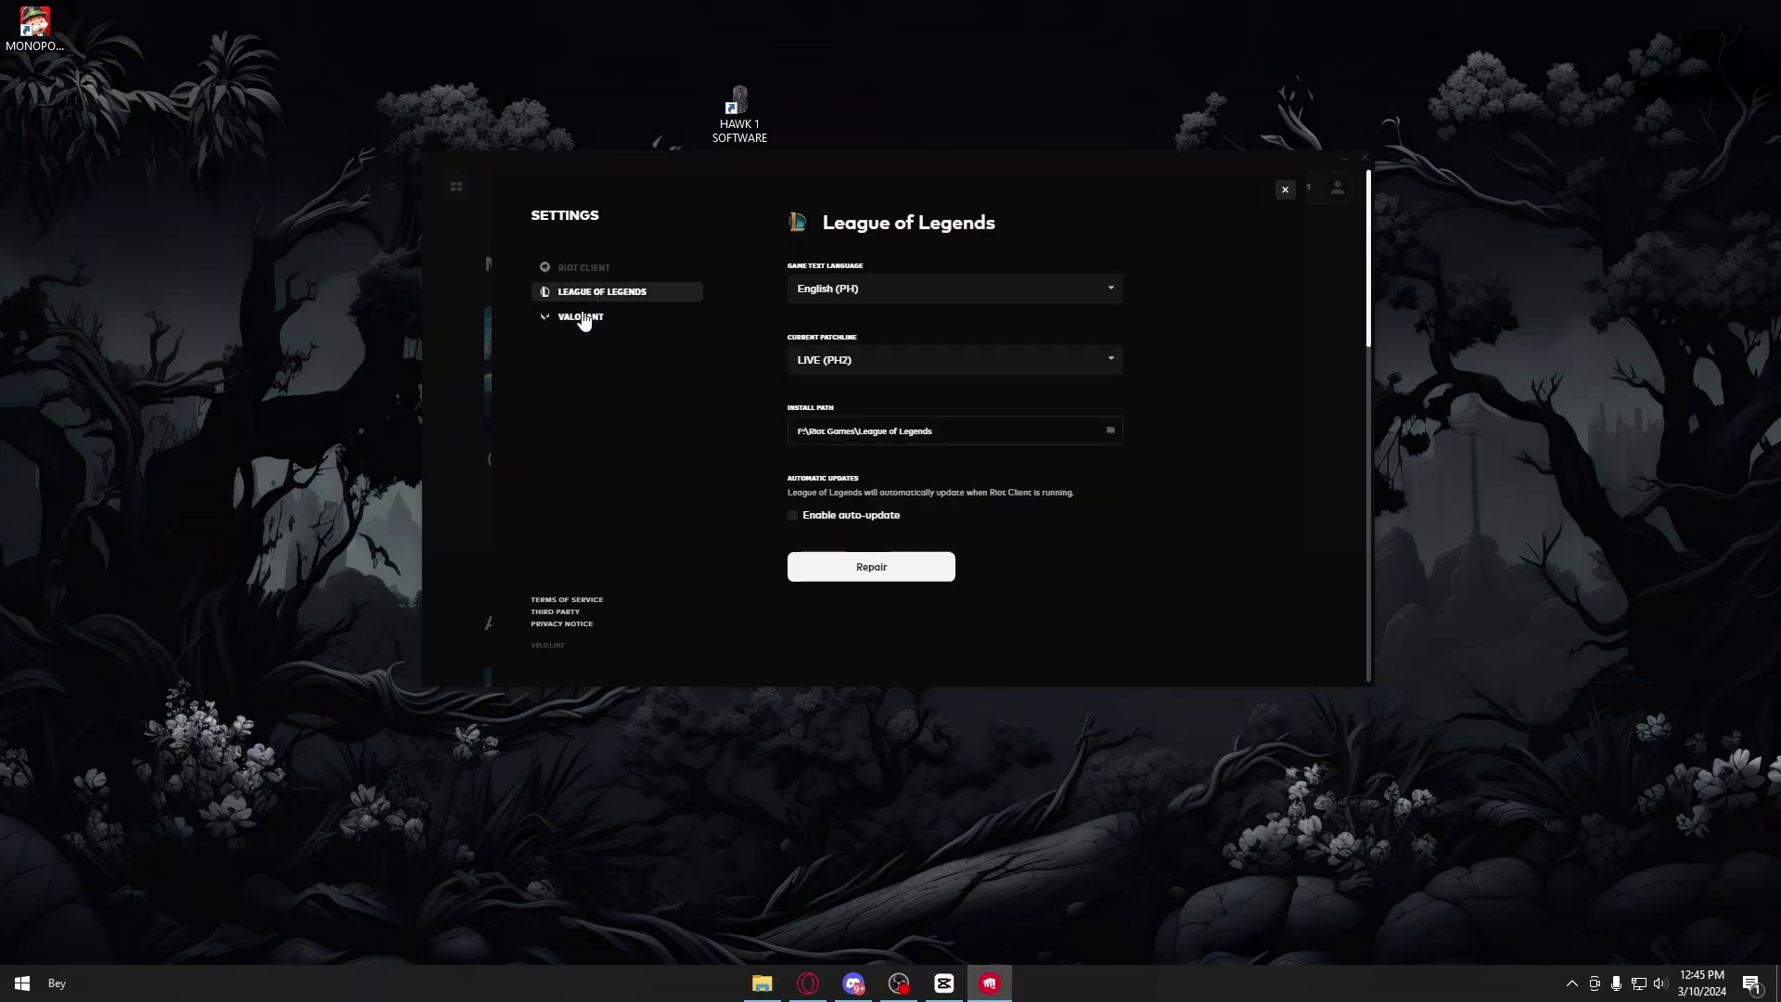
pyautogui.click(583, 321)
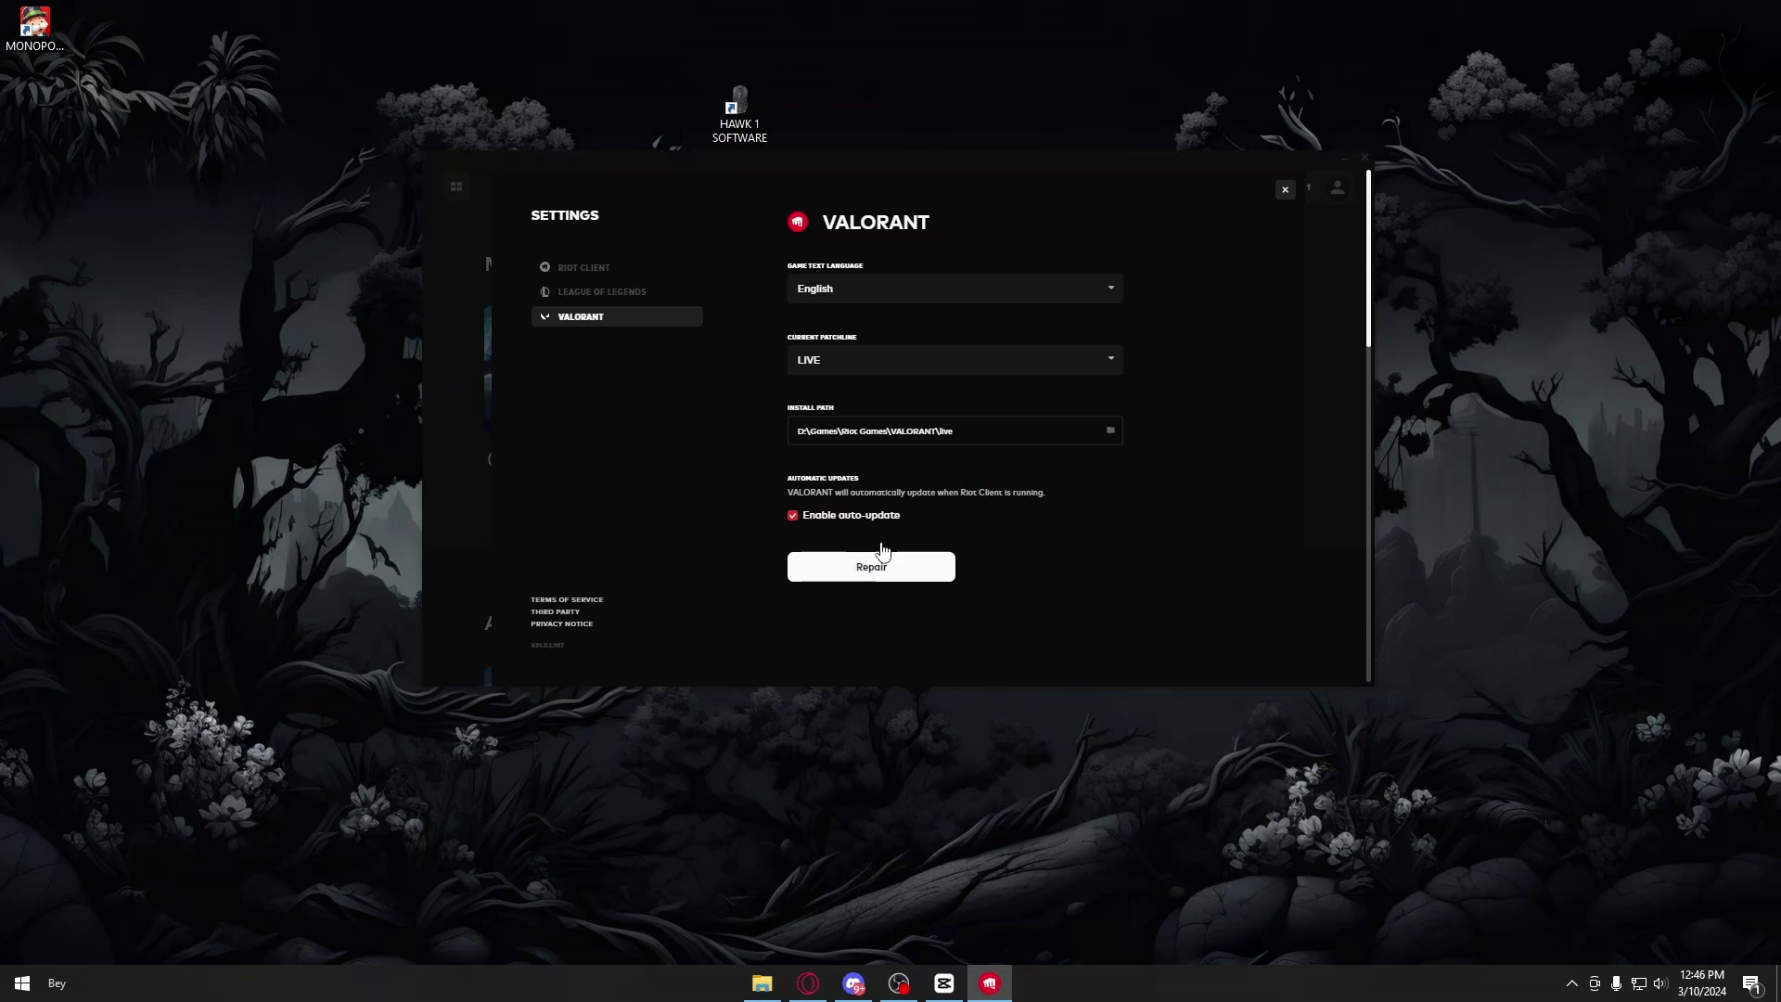
pyautogui.click(1285, 192)
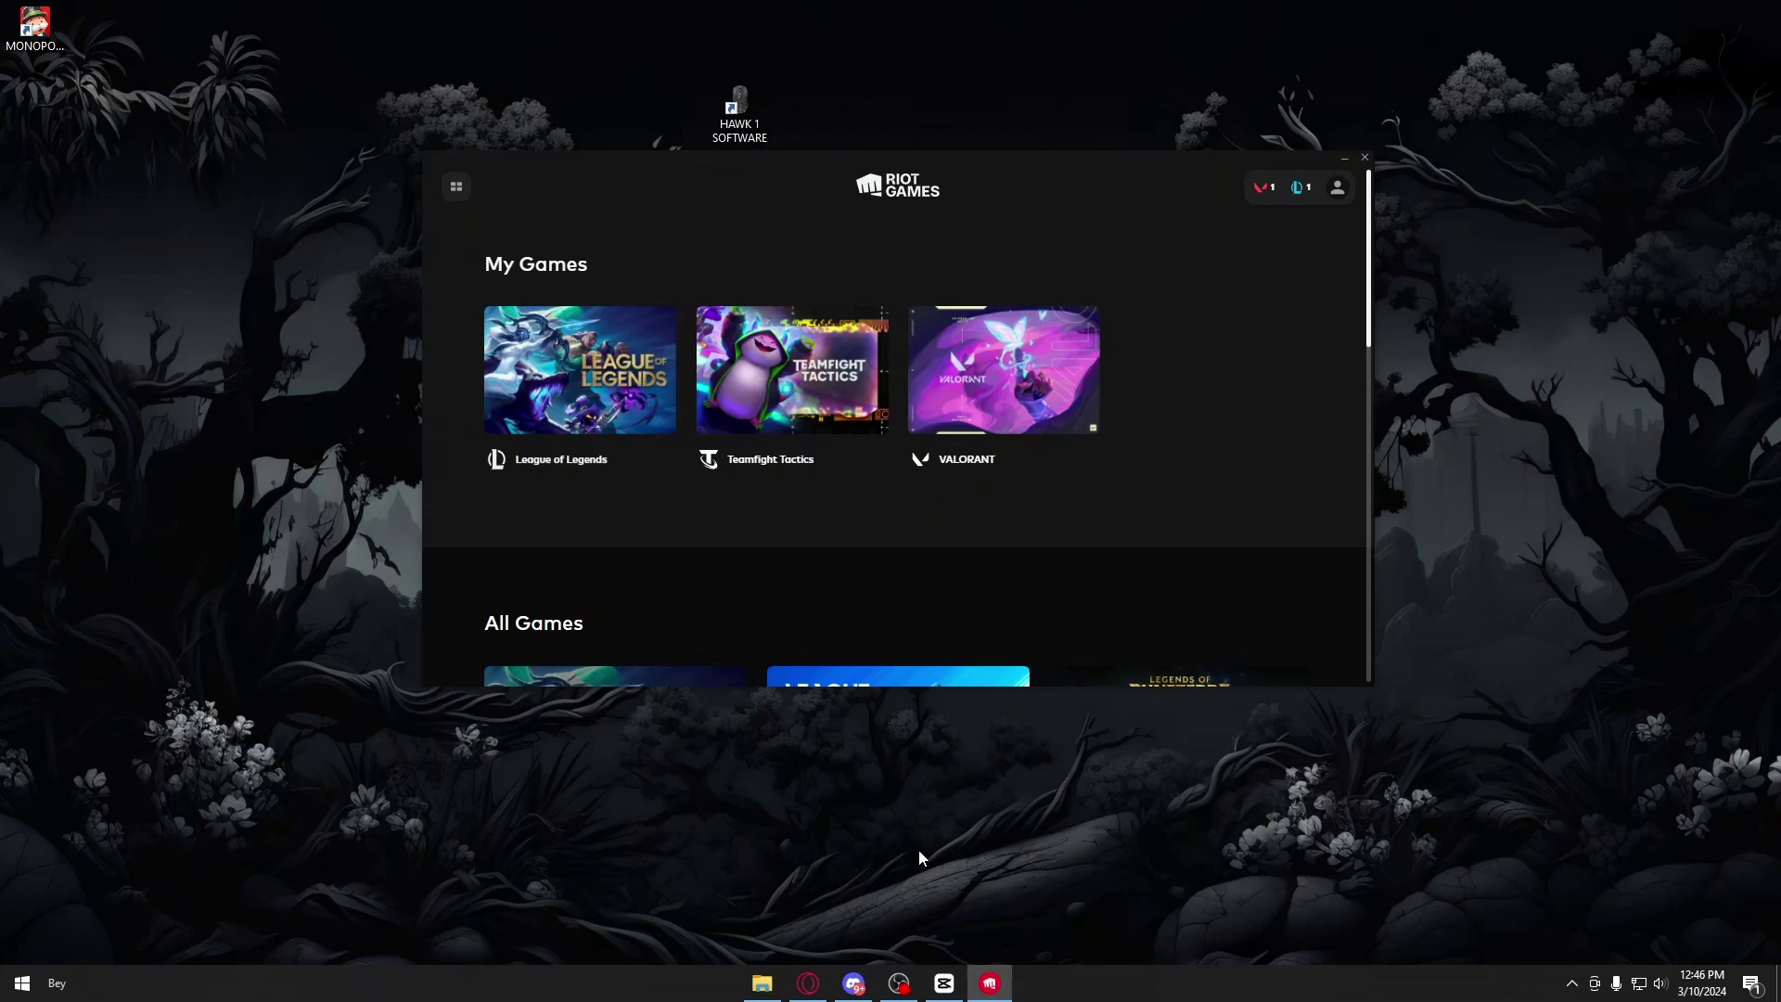
# - Search 'valorant server status' in Opera GX and open the Riot Games Service Status page
pyautogui.hotkey('alt', 'Tab')
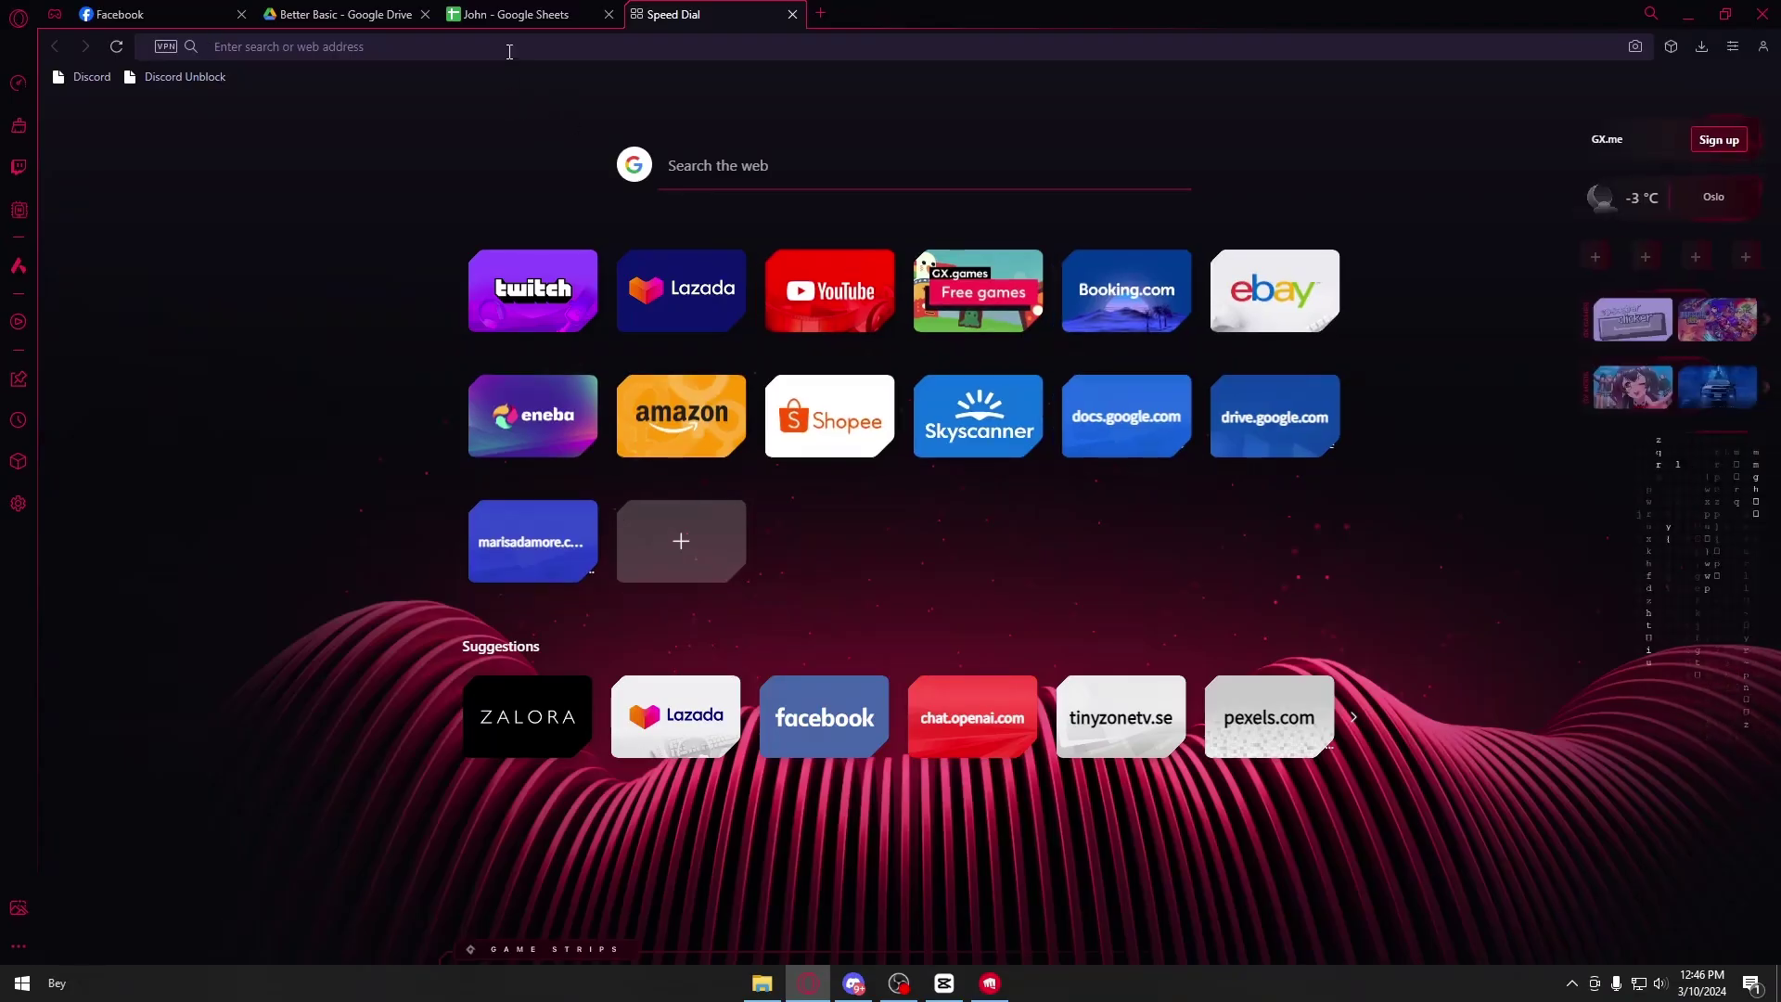
pyautogui.write('valora')
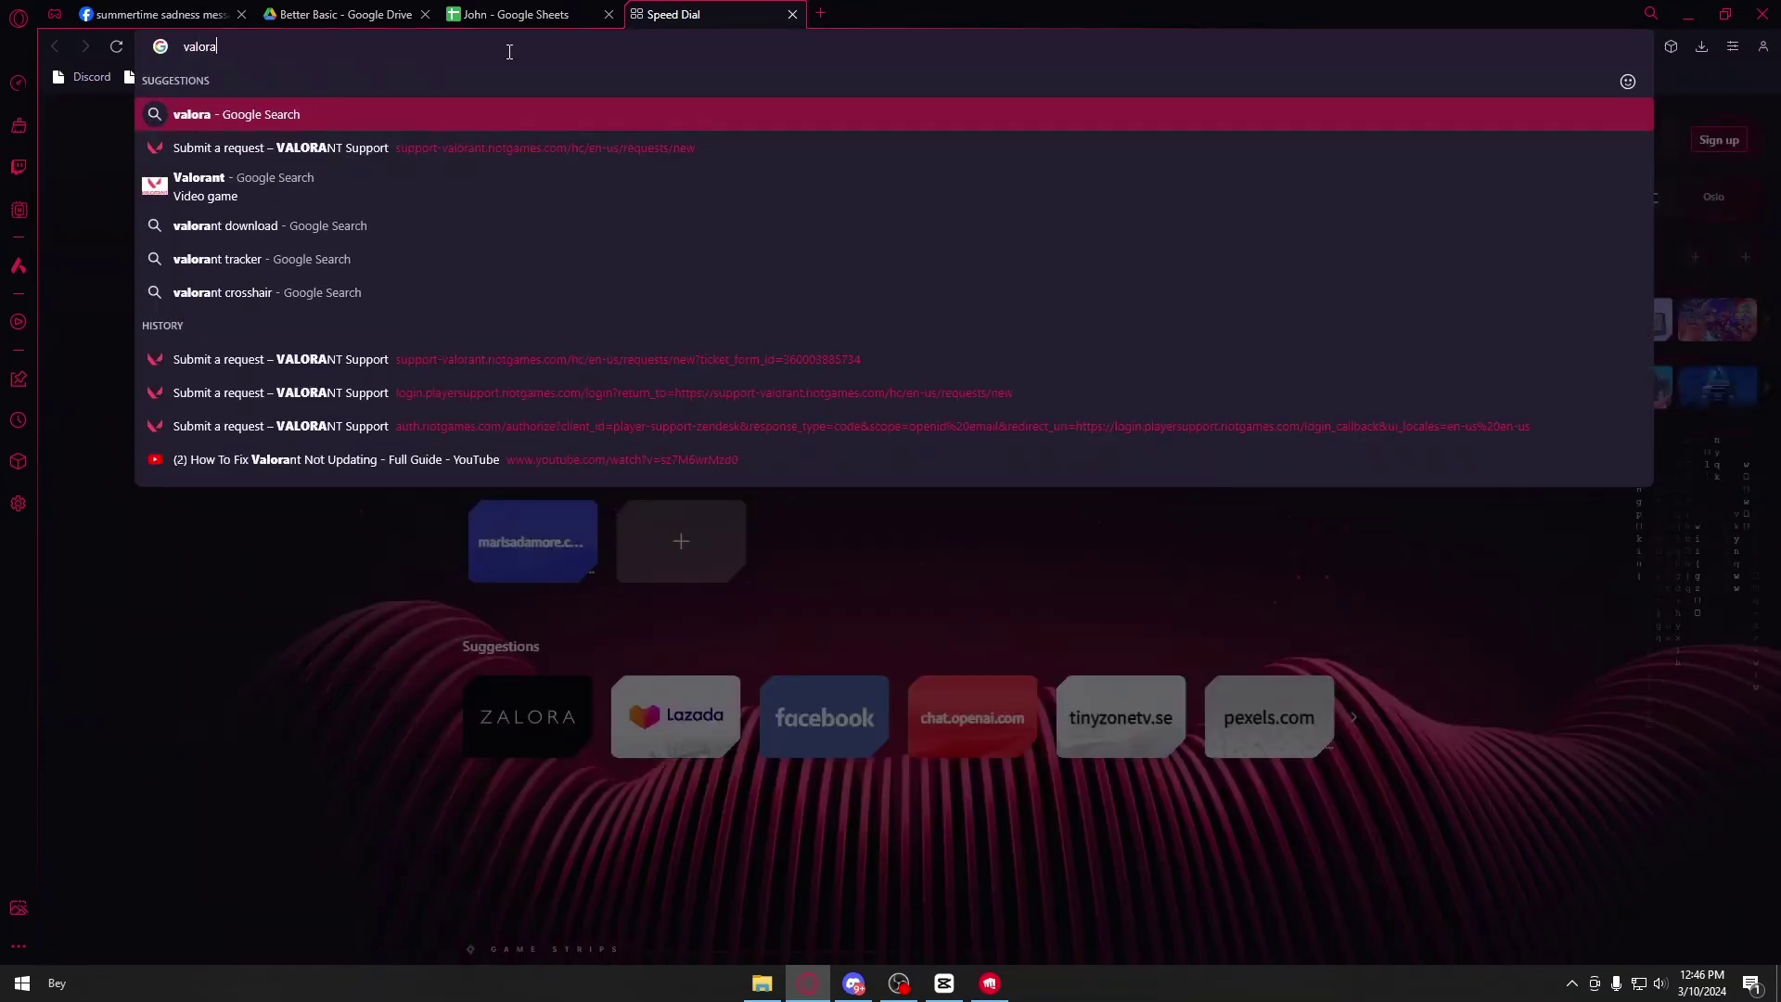
pyautogui.write('nt server')
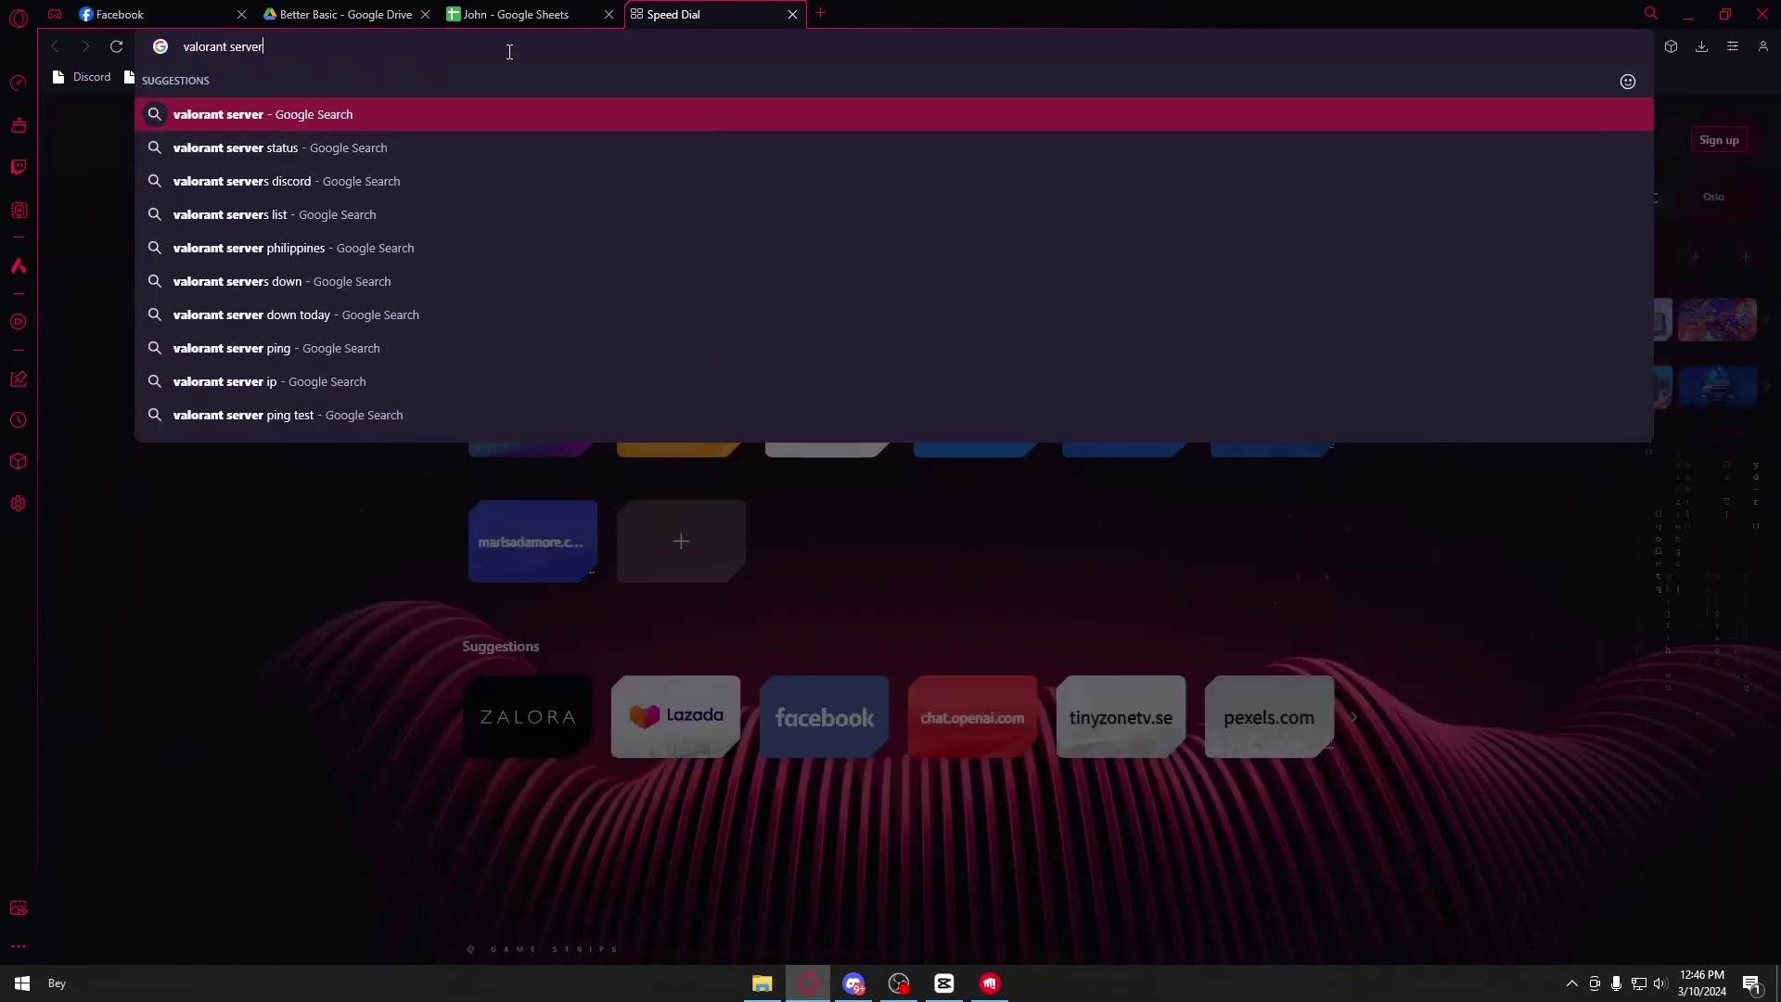
pyautogui.press('Down')
pyautogui.press('Return')
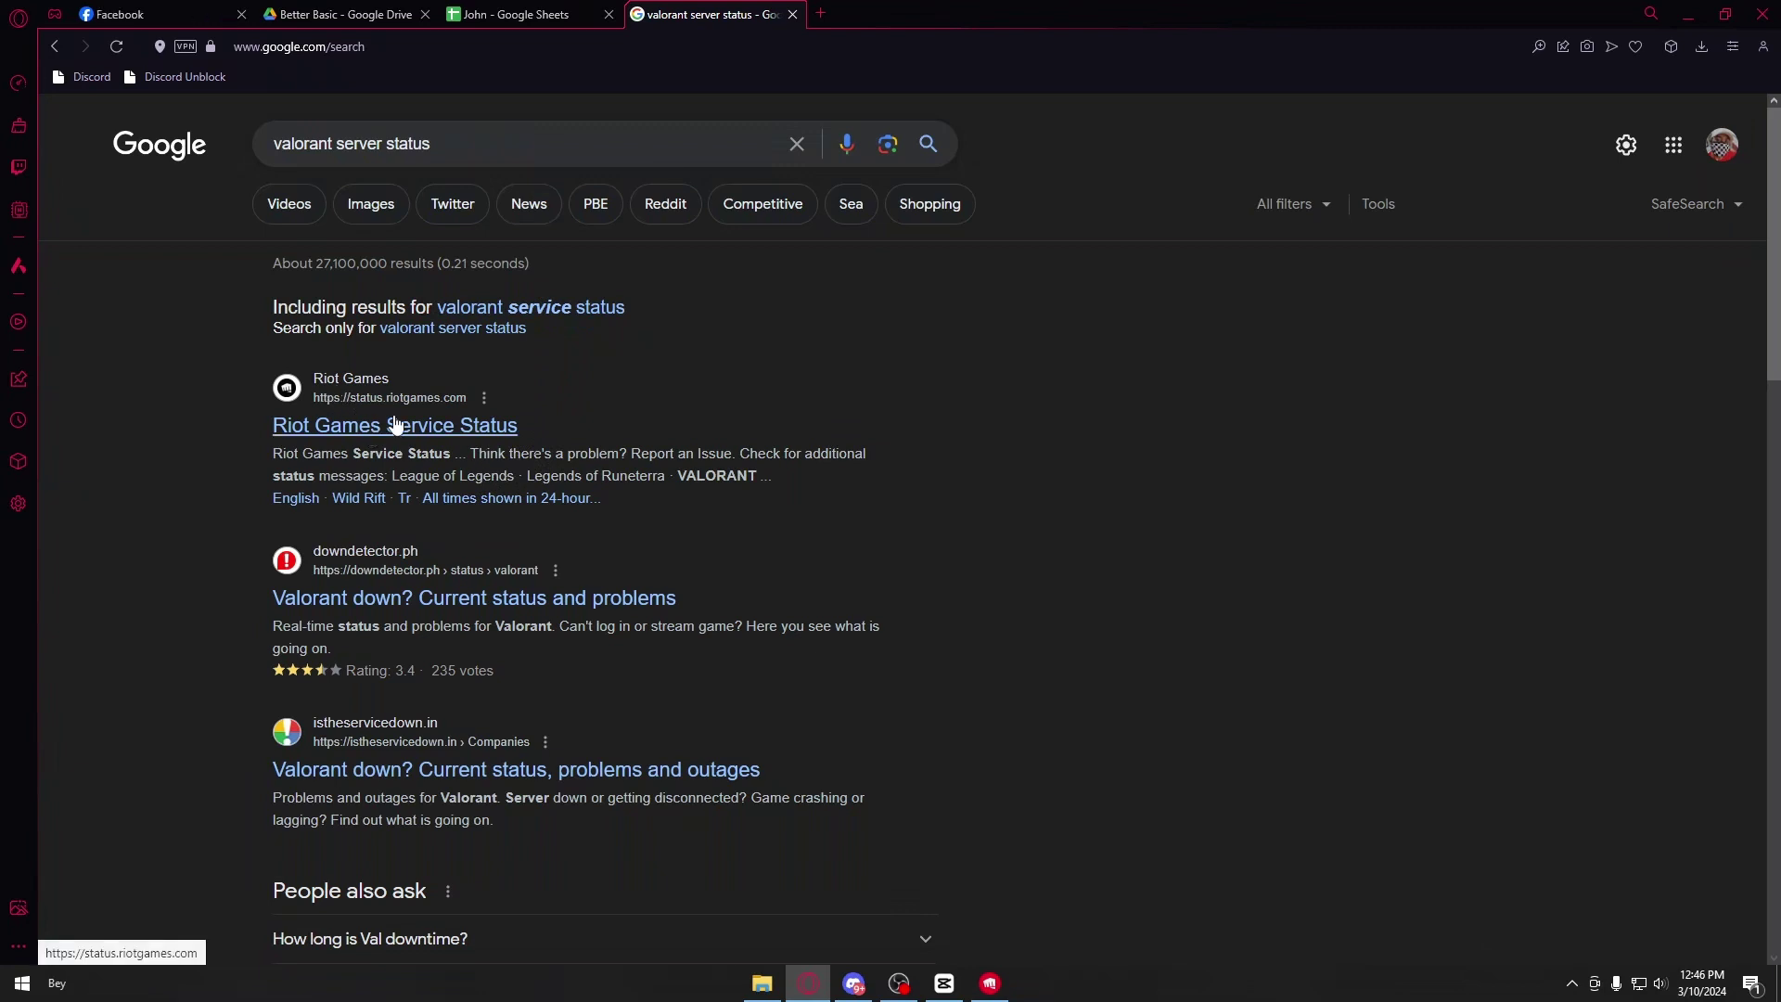
pyautogui.click(483, 434)
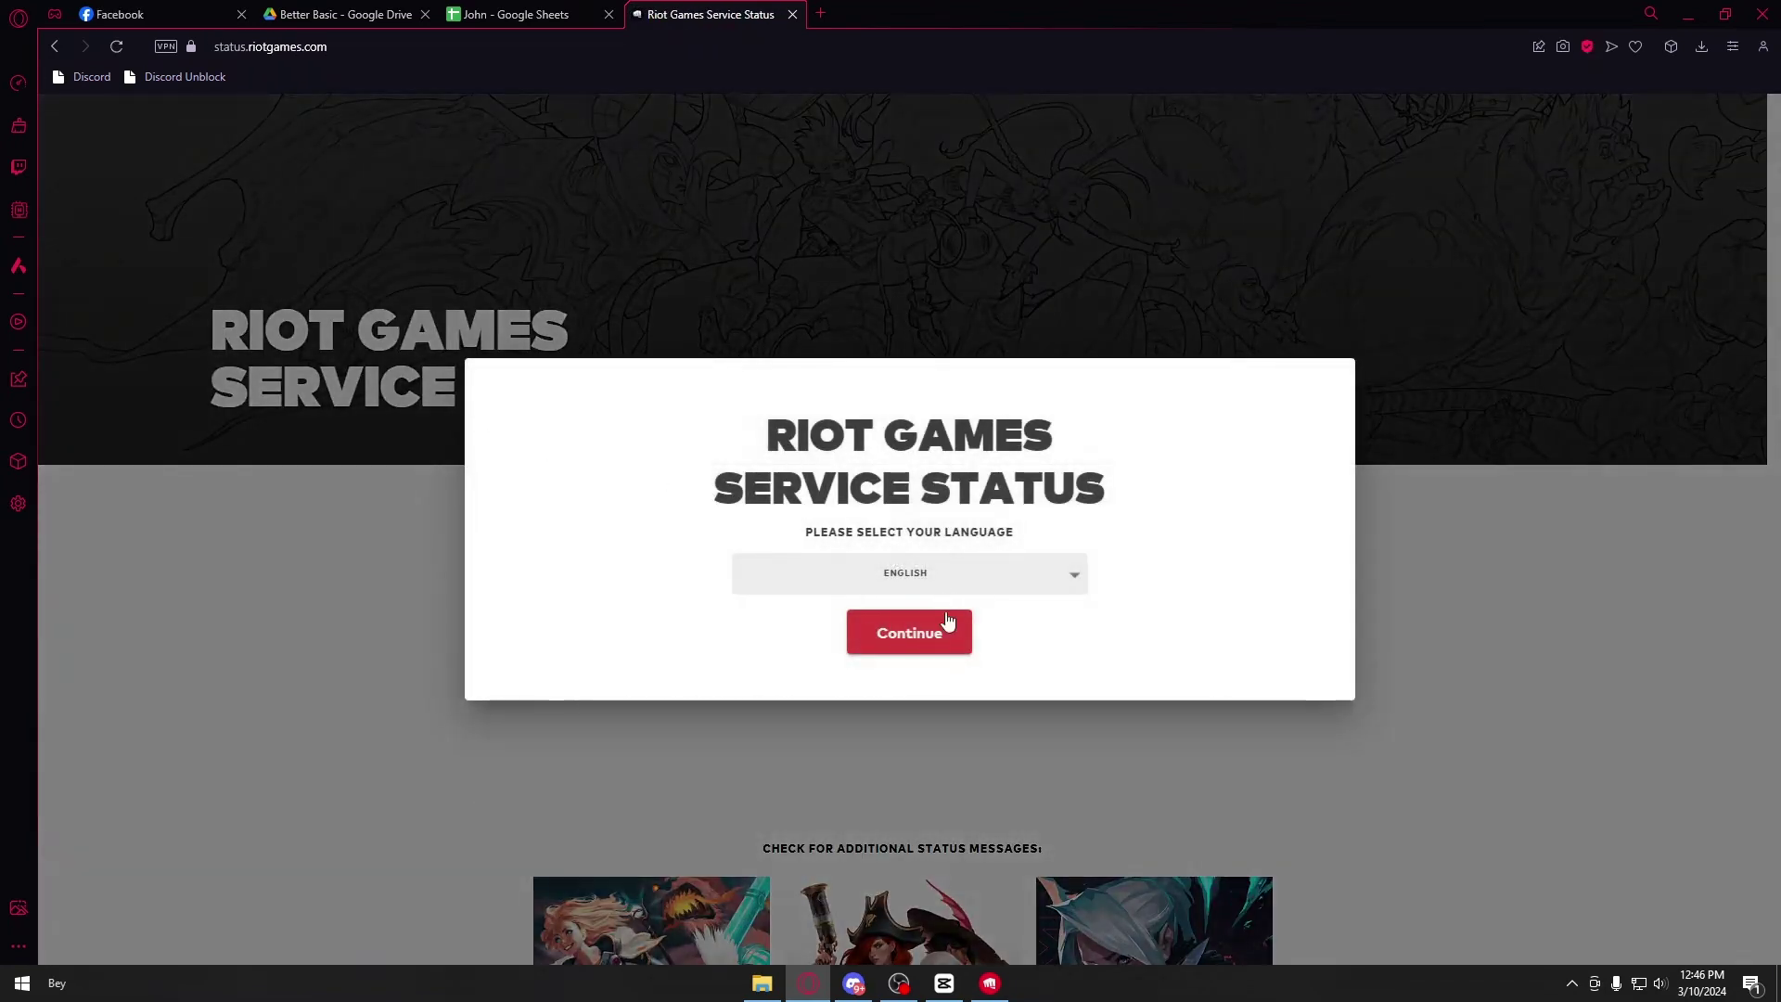
pyautogui.click(946, 626)
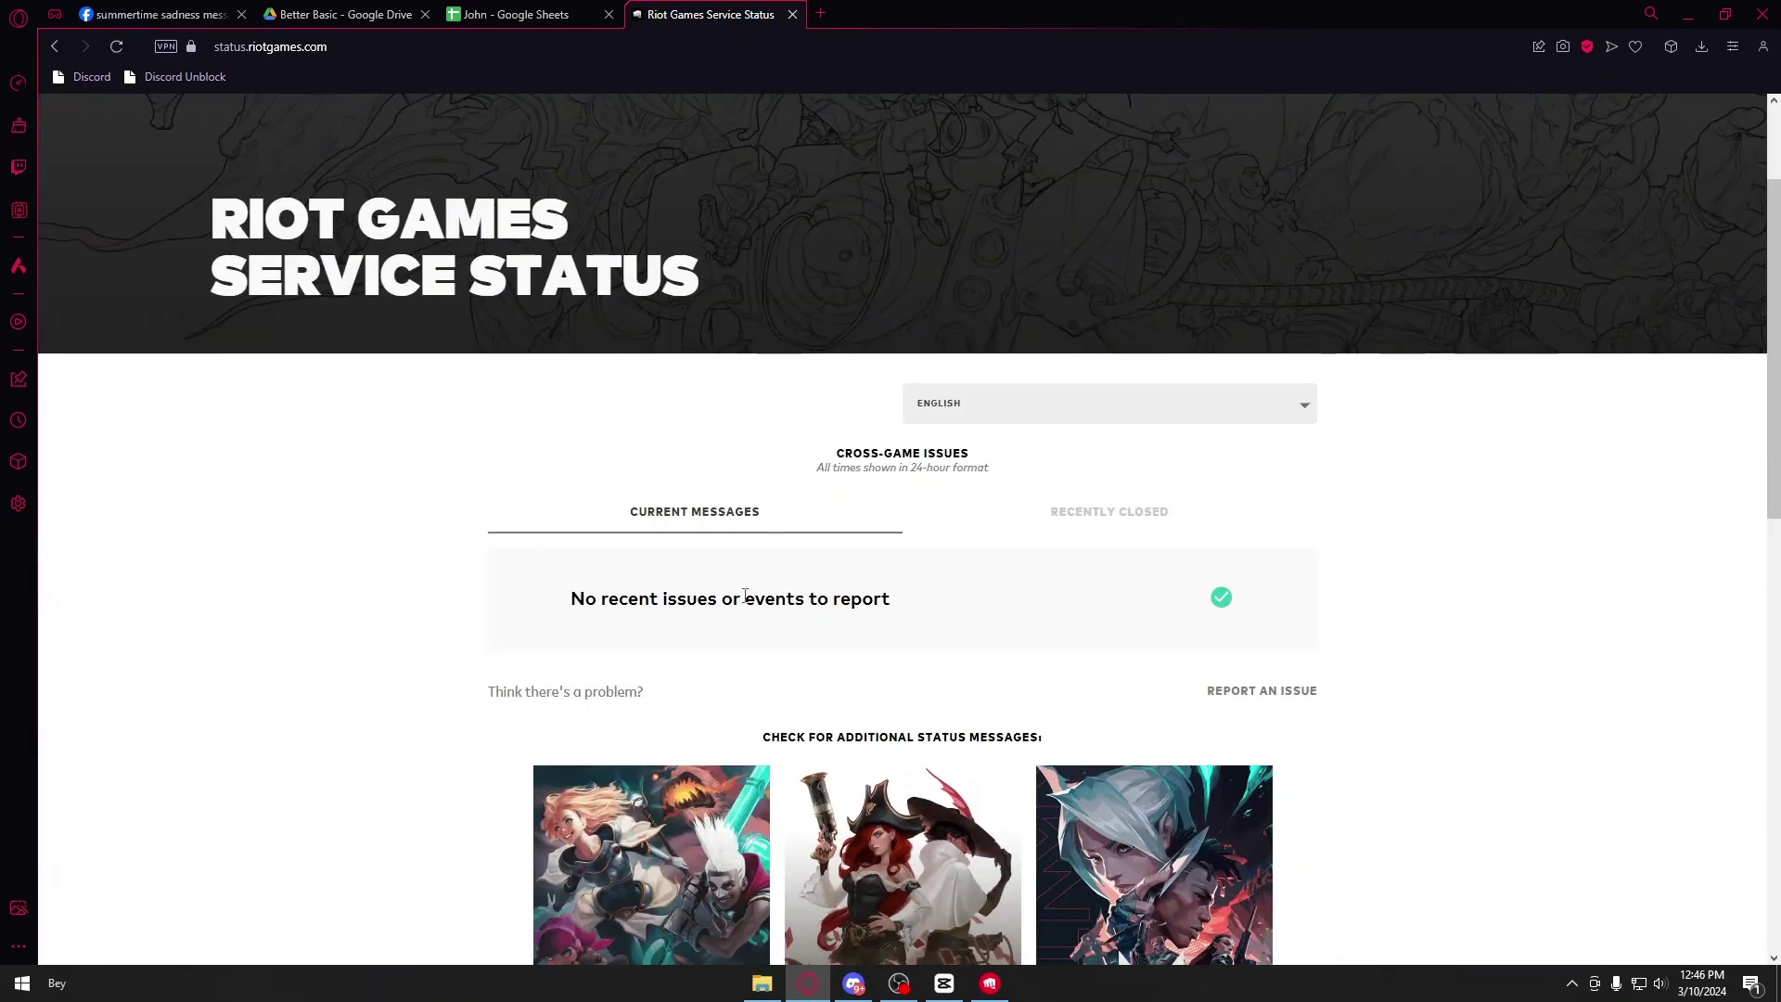
pyautogui.scroll(-1, 857, 605)
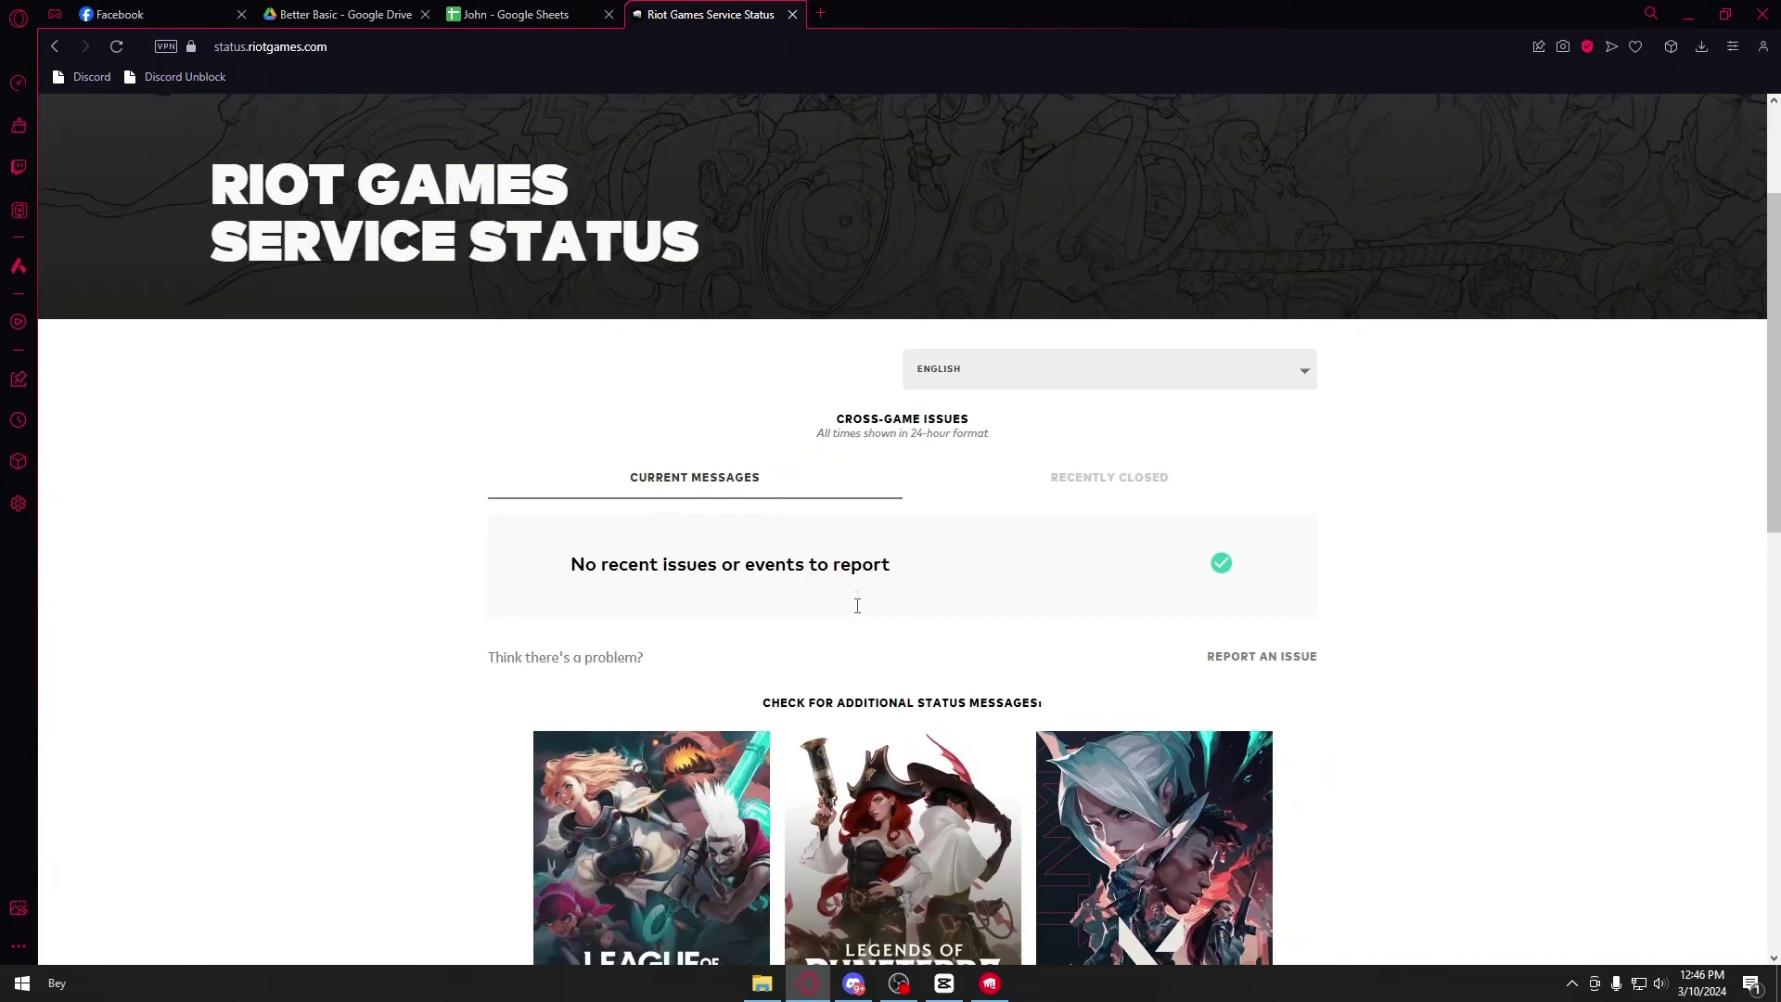
# - Restore the Riot Client window from the taskbar
pyautogui.click(989, 983)
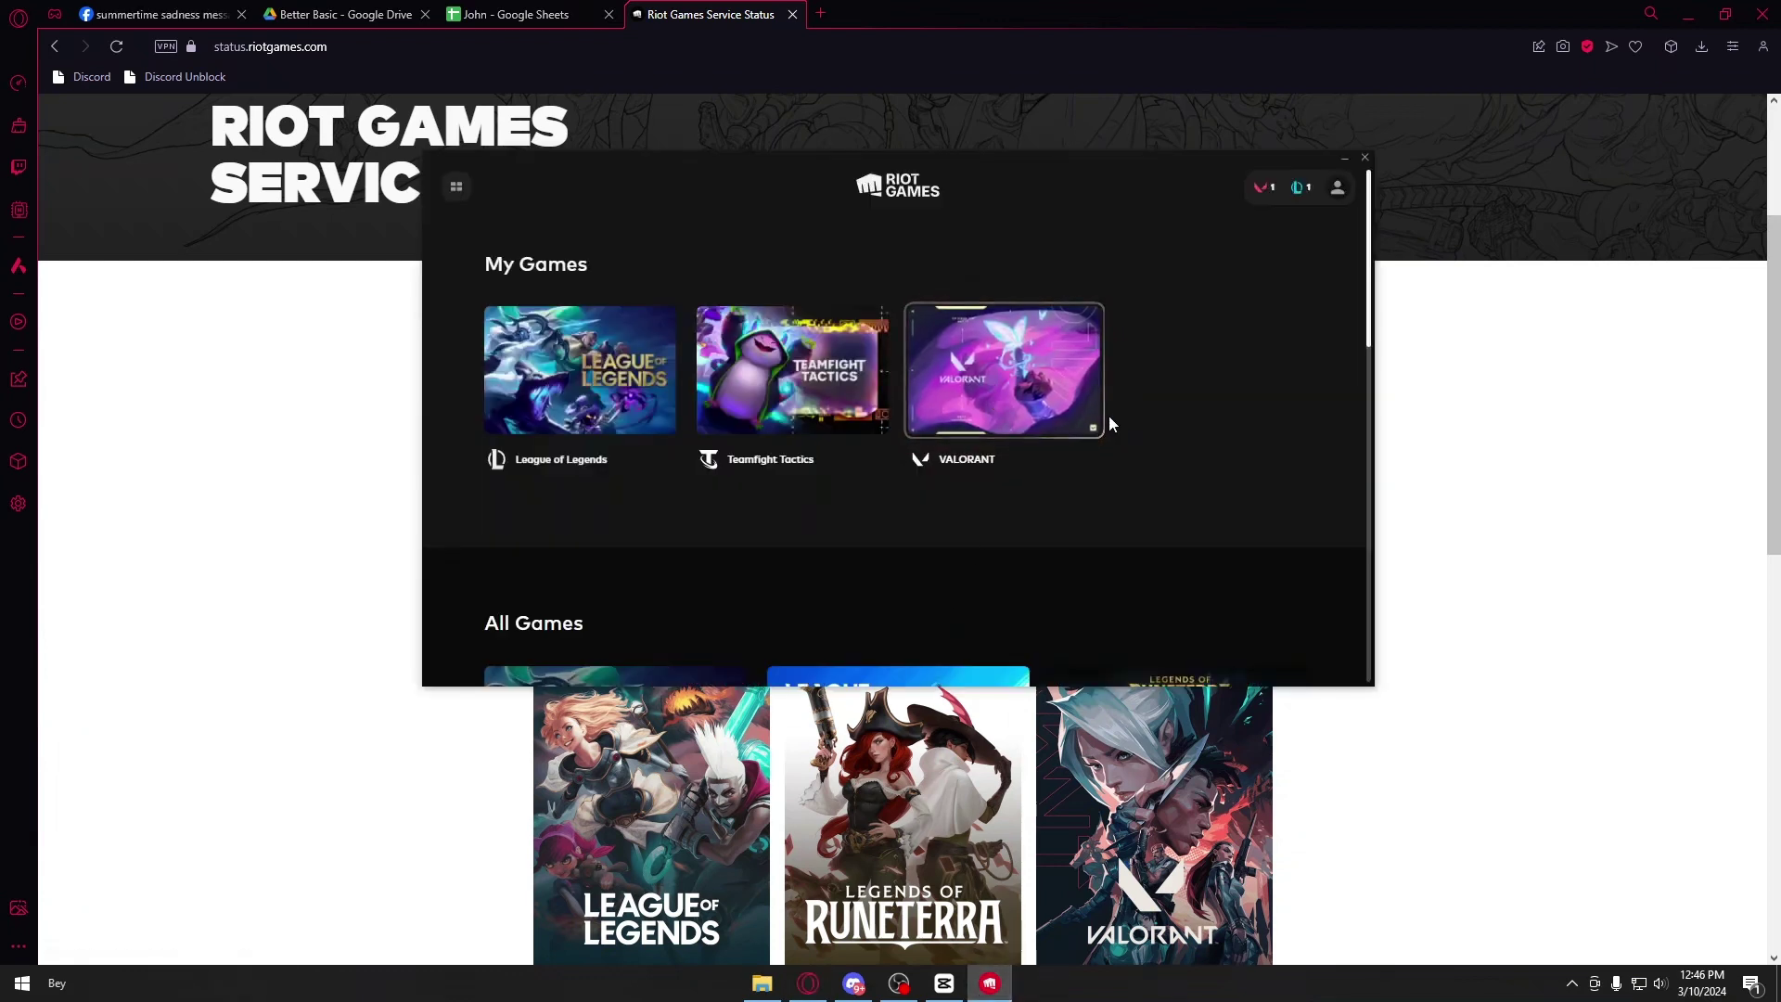